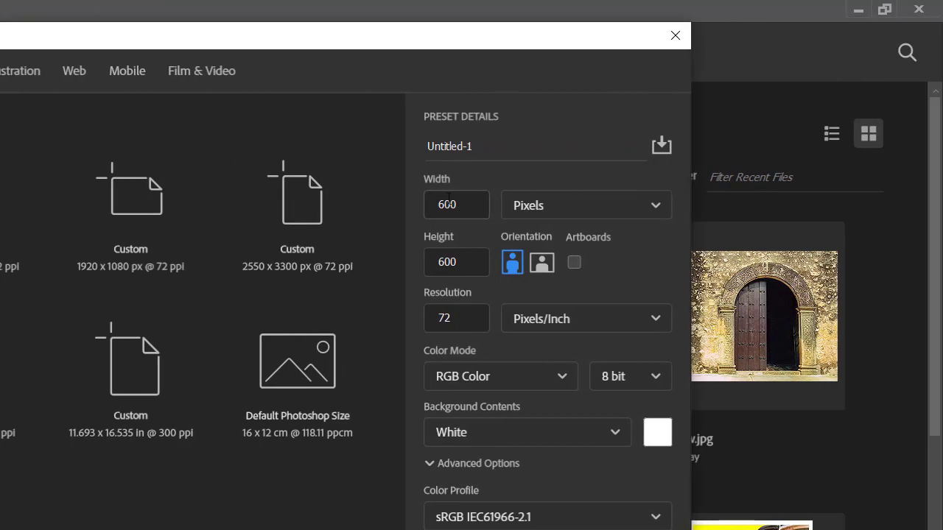
{"action": "double_click", "coordinate": [462, 206]}
{"action": "type", "text": "800"}
{"action": "key", "text": "Tab"}
{"action": "type", "text": "800"}
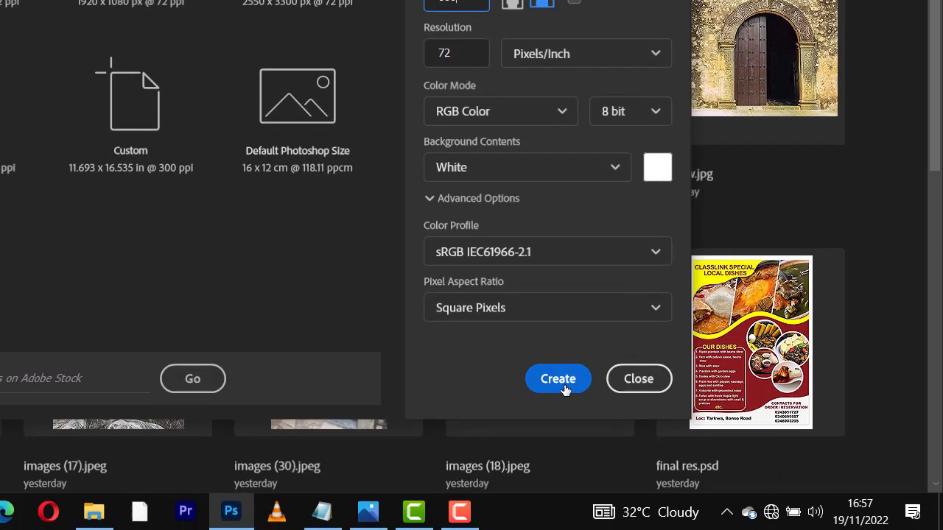
{"action": "left_click", "coordinate": [565, 388]}
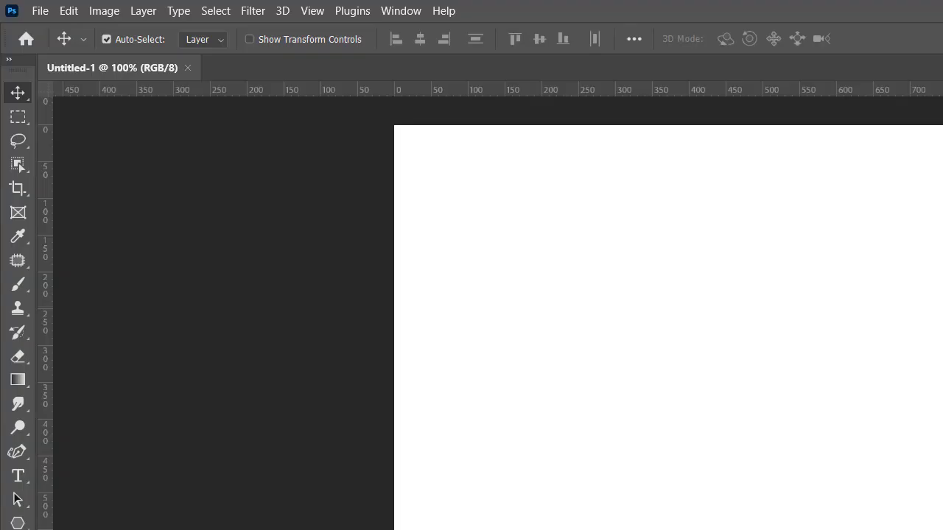
{"action": "left_click_drag", "start_coordinate": [644, 527], "coordinate": [398, 156]}
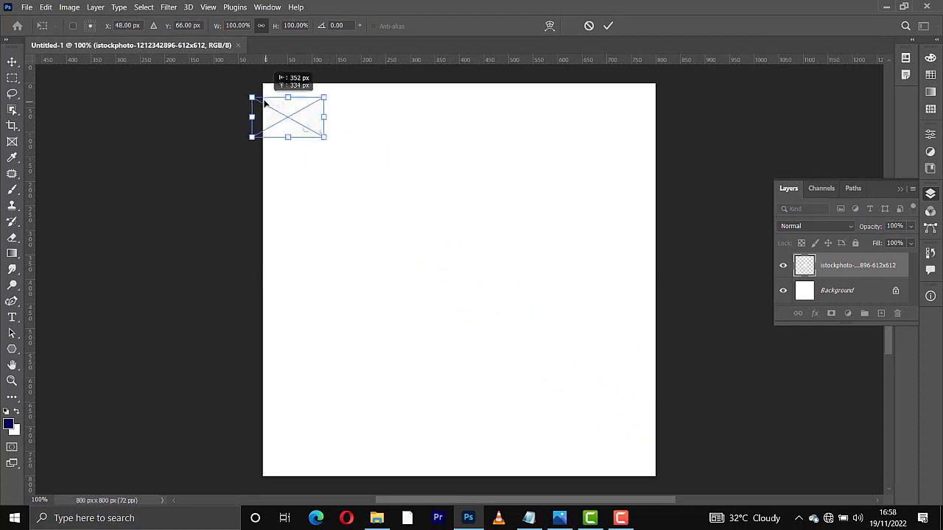
Step: Scale the stock photo to cover the canvas and draw a 6-sided navy polygon
{"action": "left_click_drag", "start_coordinate": [265, 103], "coordinate": [279, 91]}
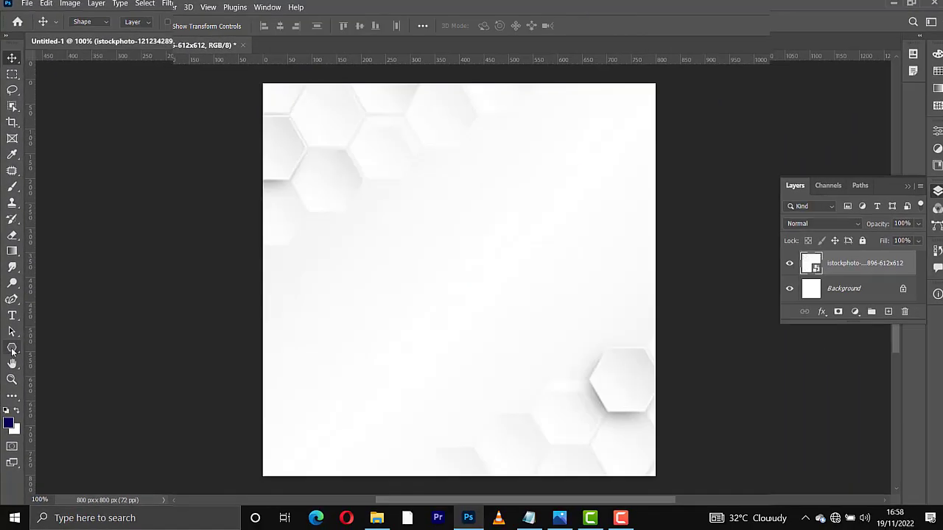
{"action": "right_click", "coordinate": [12, 351]}
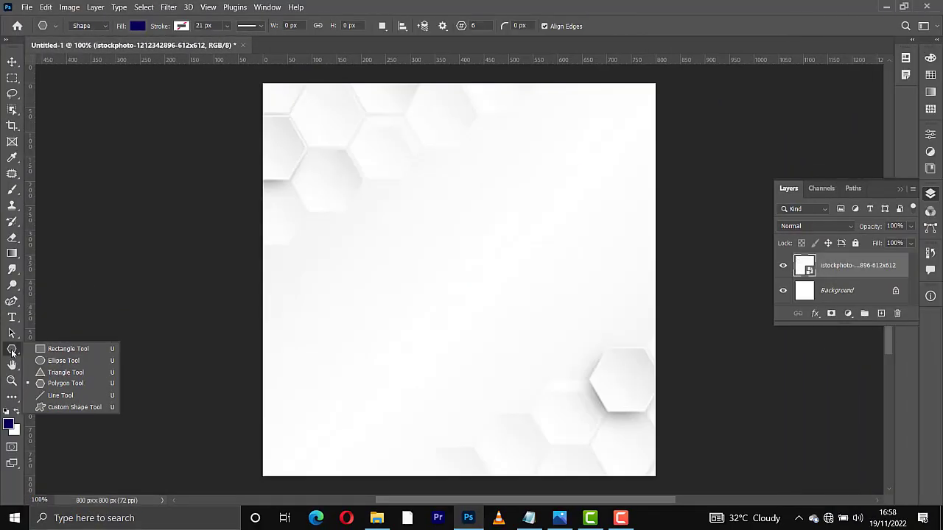
{"action": "left_click", "coordinate": [76, 384]}
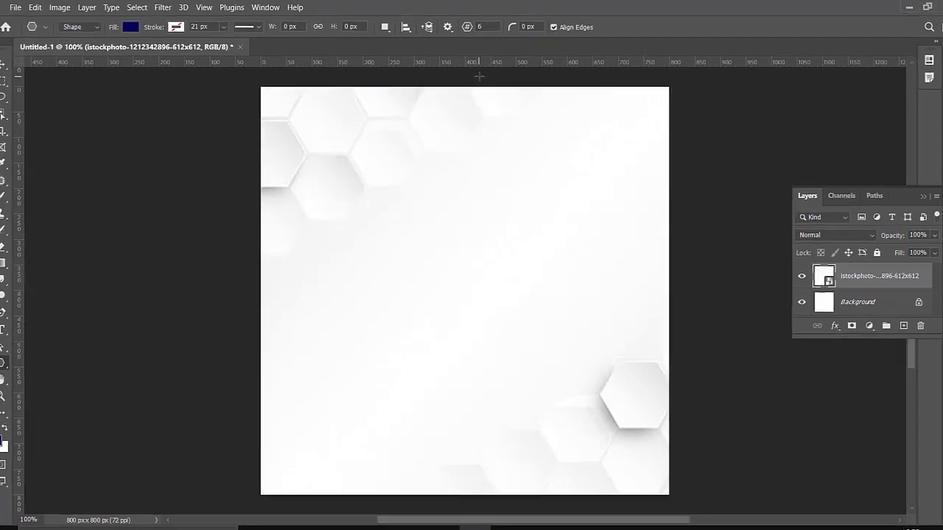
{"action": "left_click", "coordinate": [472, 27]}
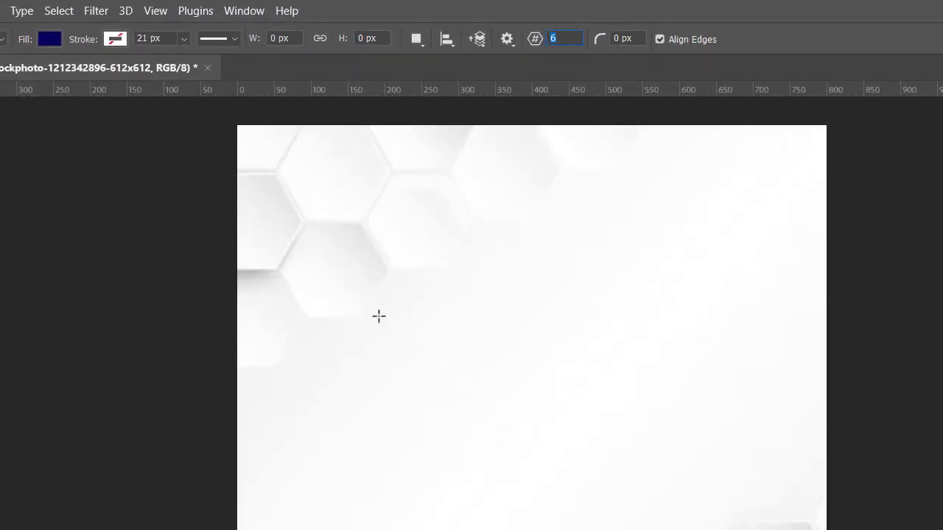
{"action": "left_click_drag", "start_coordinate": [400, 291], "coordinate": [575, 453]}
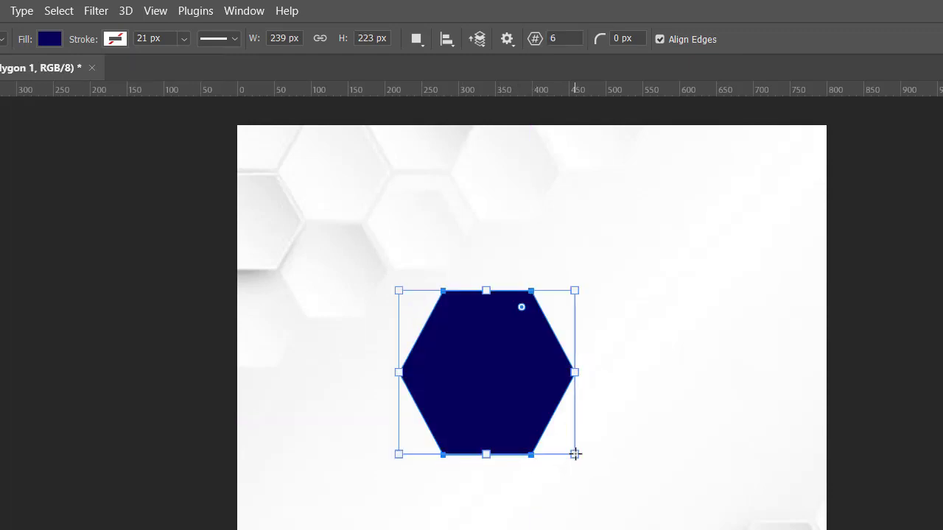
{"action": "left_click_drag", "start_coordinate": [490, 286], "coordinate": [489, 277]}
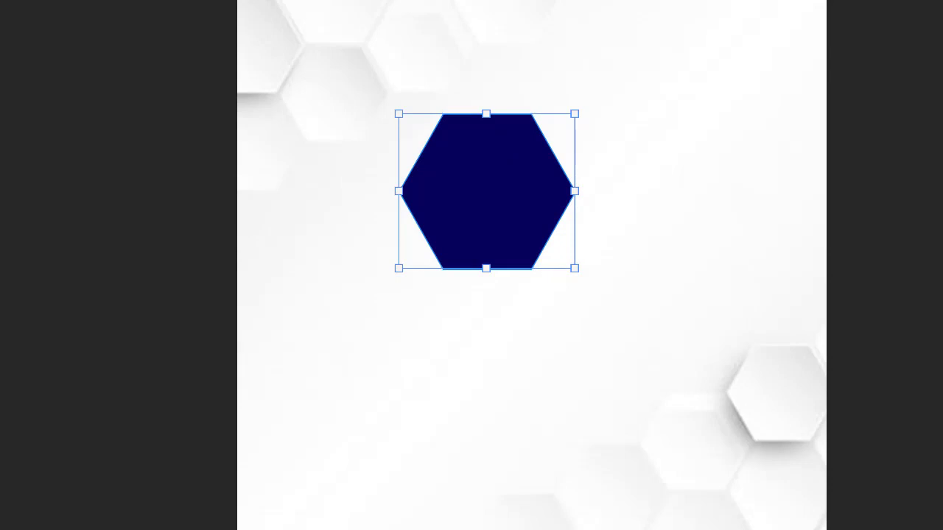
Step: Rotate the hexagon 90° clockwise, move it left, and duplicate it flush to its right
{"action": "right_click", "coordinate": [460, 268]}
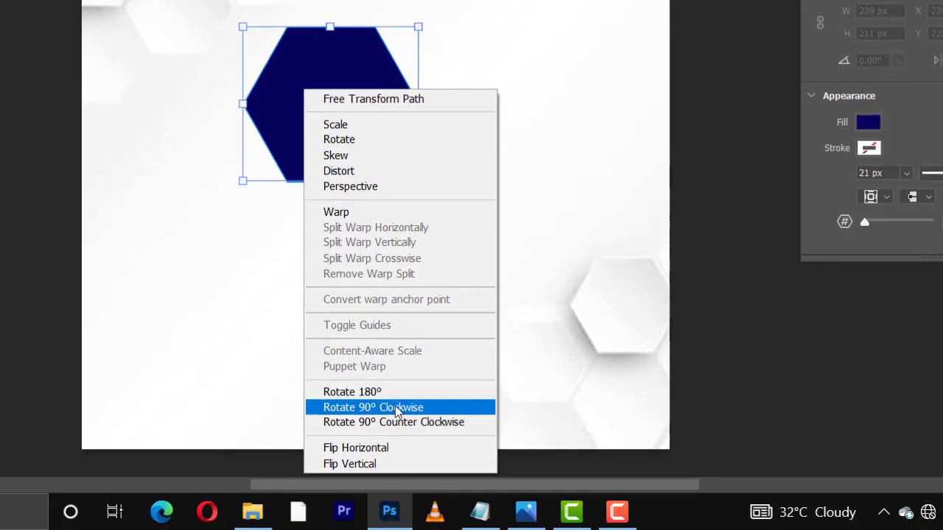
{"action": "left_click", "coordinate": [551, 529]}
{"action": "left_click_drag", "start_coordinate": [415, 260], "coordinate": [343, 296]}
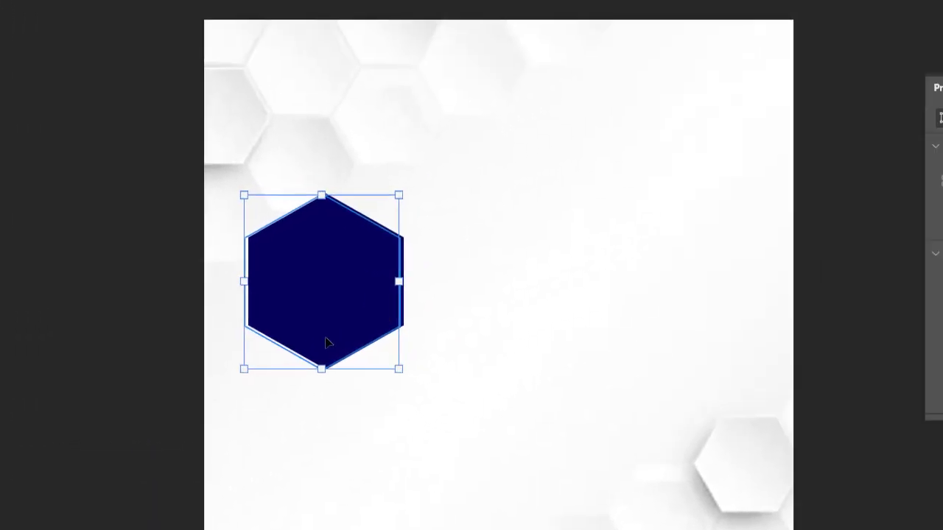
{"action": "left_click", "coordinate": [432, 36]}
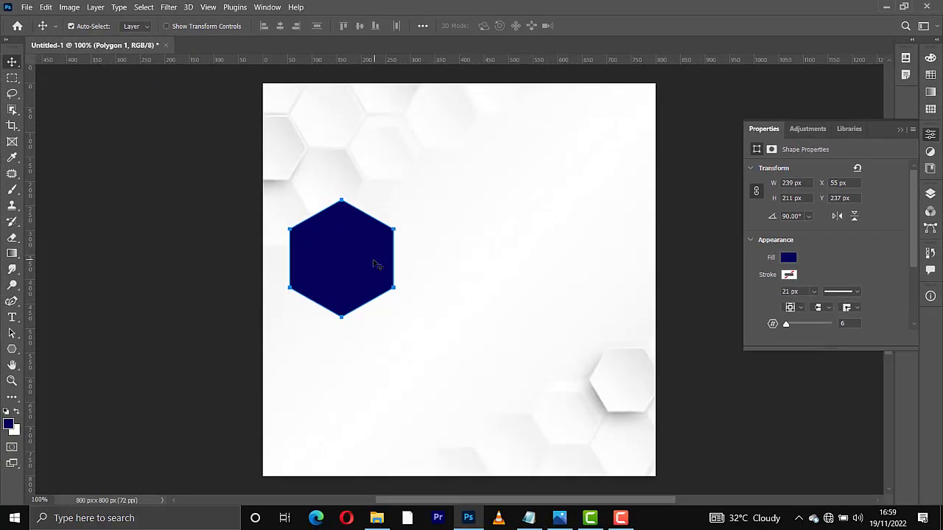
{"action": "key", "text": "v"}
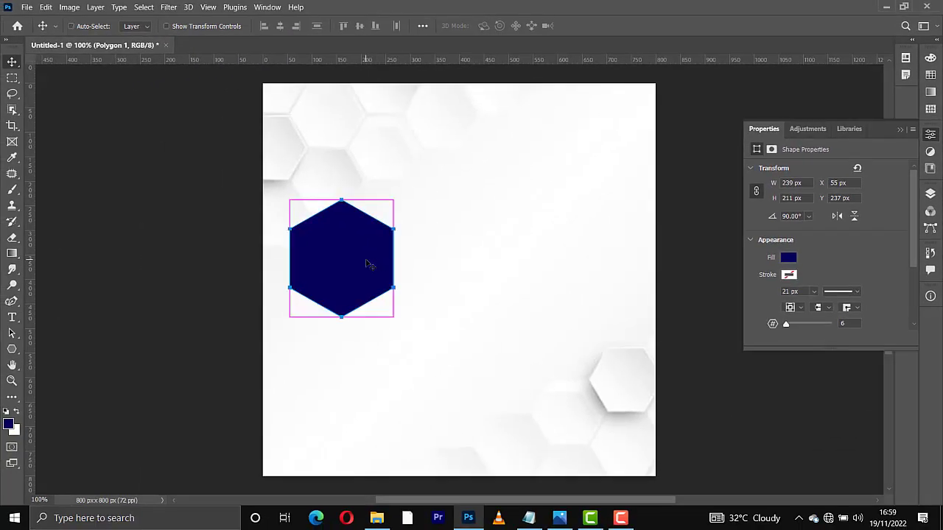
{"action": "left_click_drag", "start_coordinate": [369, 265], "coordinate": [479, 262]}
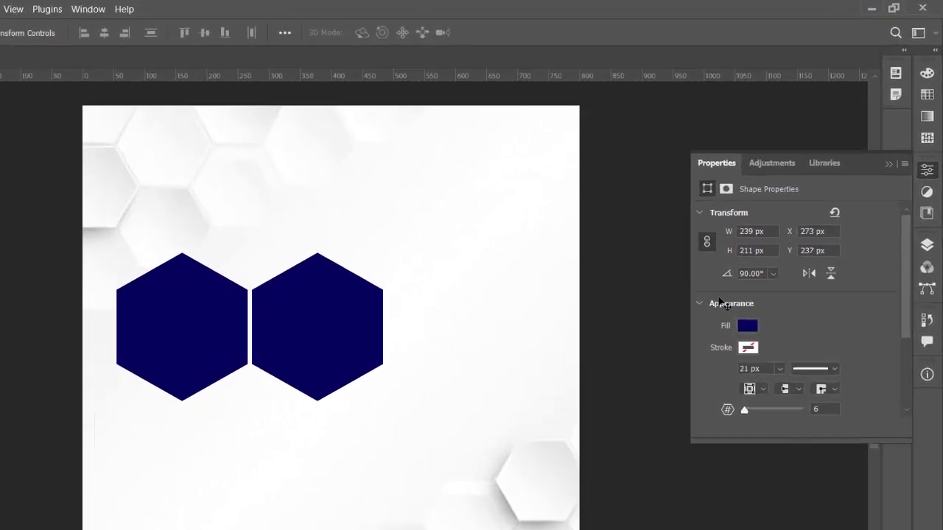
Step: Duplicate the right hexagon into copies placed above and below the middle pair
{"action": "left_click", "coordinate": [927, 244]}
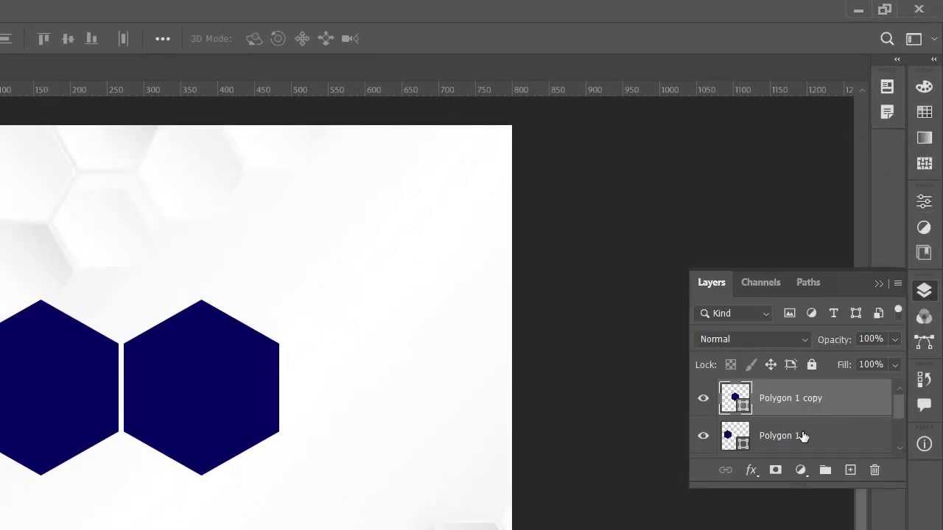
{"action": "left_click", "coordinate": [779, 439], "text": "shift"}
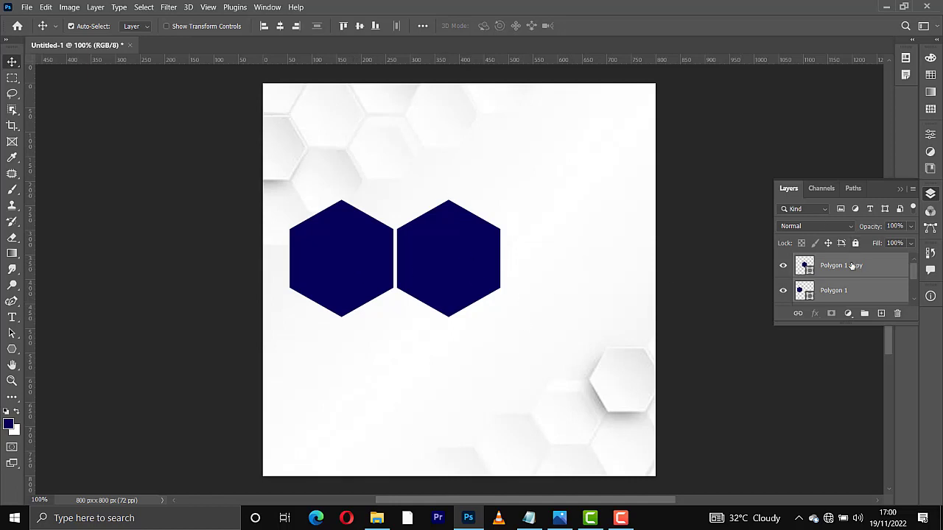
{"action": "left_click", "coordinate": [853, 266]}
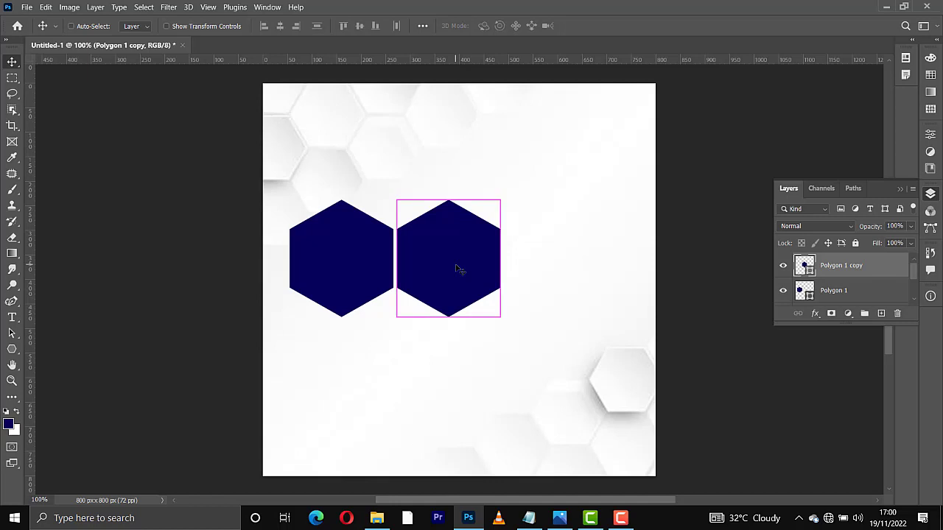
{"action": "left_click_drag", "start_coordinate": [457, 269], "coordinate": [402, 176]}
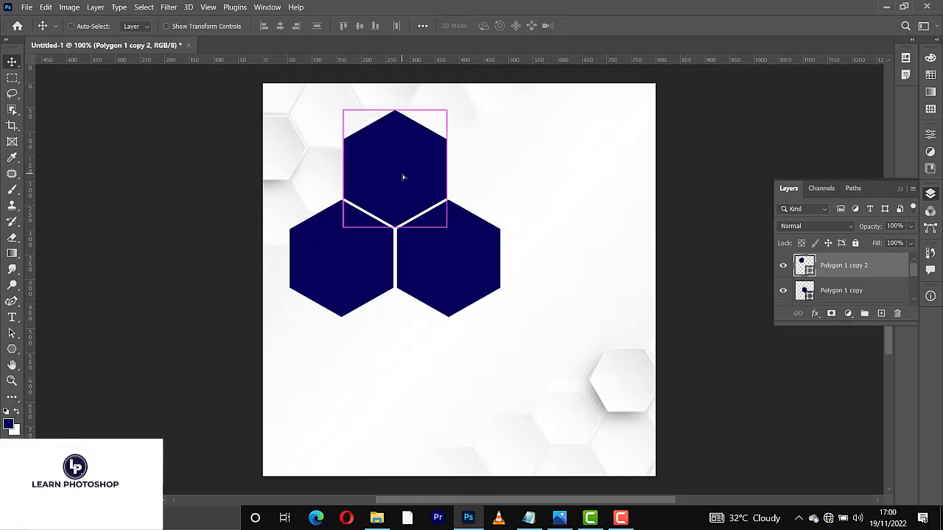
{"action": "key", "text": "ctrl+j"}
{"action": "left_click_drag", "start_coordinate": [403, 177], "coordinate": [400, 358]}
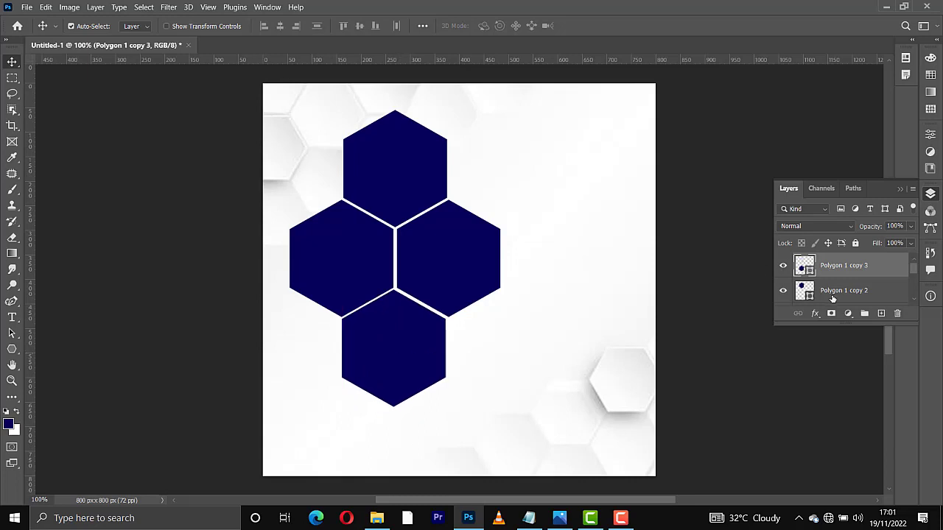
Step: Align the top and bottom hexagons' horizontal centres and nudge them slightly right
{"action": "left_click", "coordinate": [838, 292], "text": "shift"}
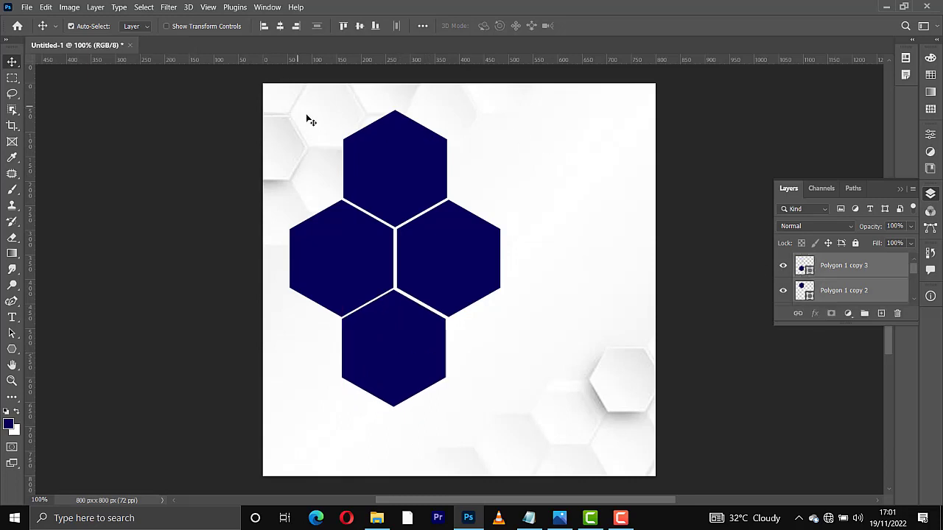
{"action": "left_click", "coordinate": [281, 27]}
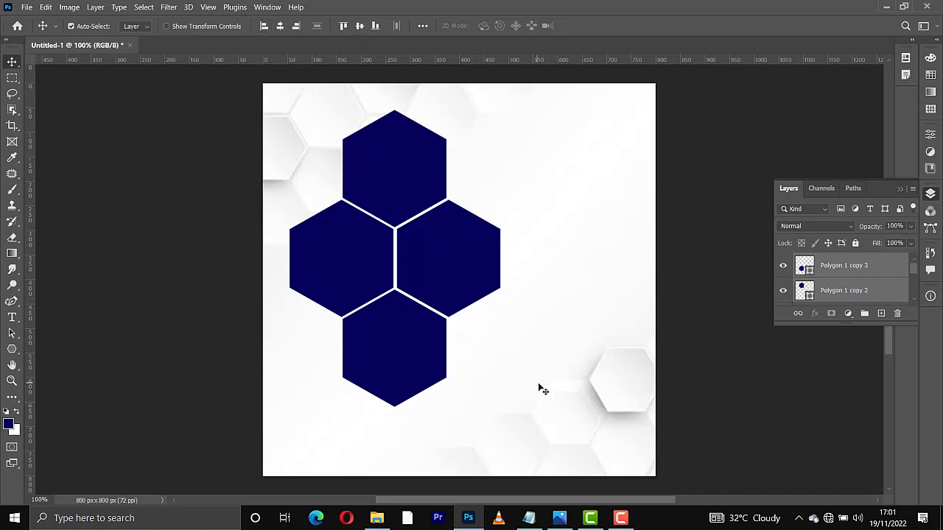
{"action": "key", "text": "Right"}
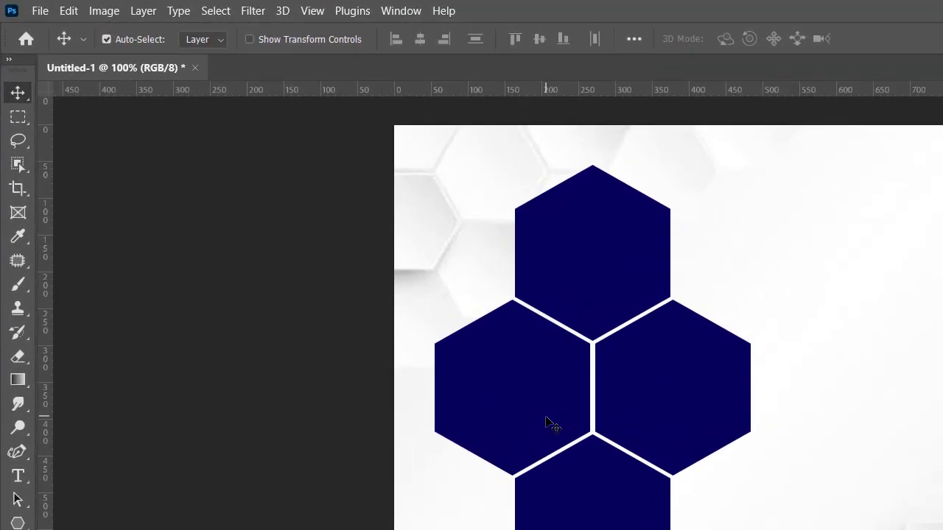
Step: Select the left hexagon and browse the polygon layers in the Layers panel
{"action": "left_click", "coordinate": [361, 284]}
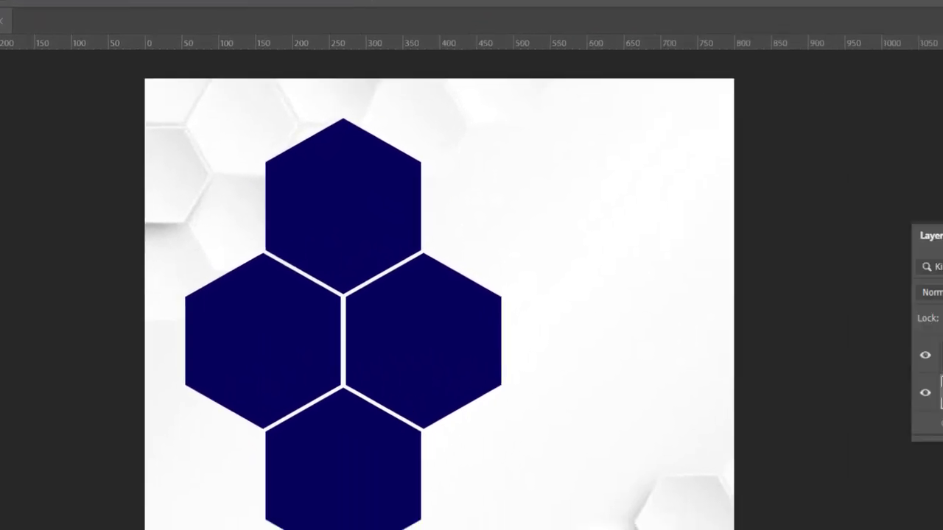
{"action": "left_click", "coordinate": [900, 301]}
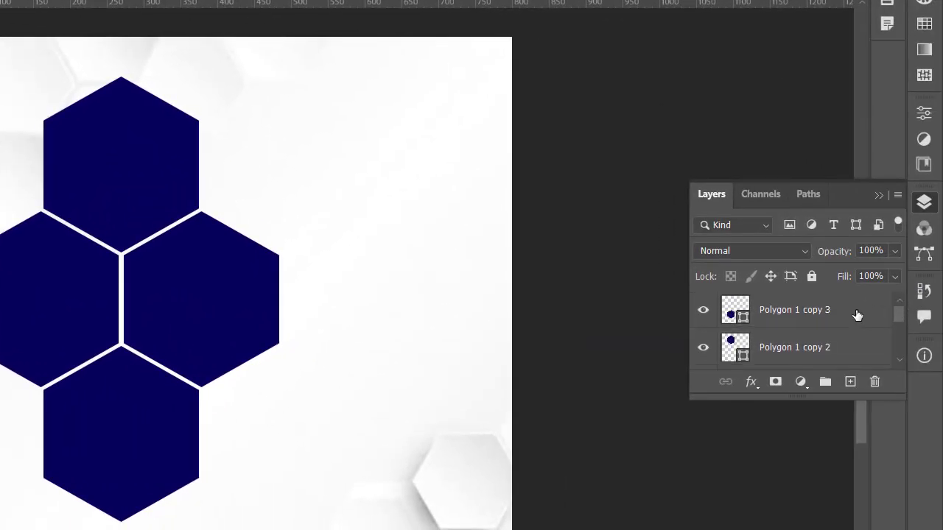
{"action": "scroll", "coordinate": [847, 319], "scroll_direction": "down", "scroll_amount": 4}
{"action": "scroll", "coordinate": [796, 351], "scroll_direction": "up", "scroll_amount": 2}
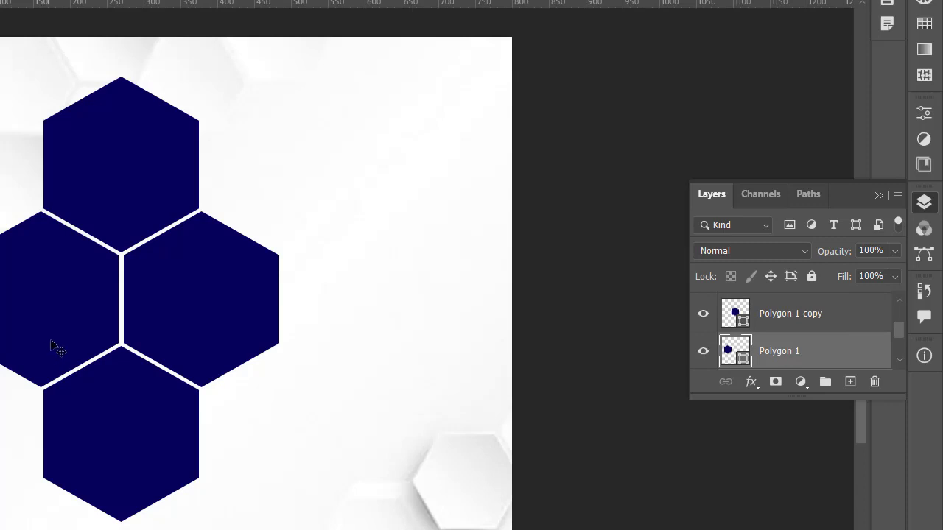
{"action": "scroll", "coordinate": [818, 362], "scroll_direction": "up", "scroll_amount": 2}
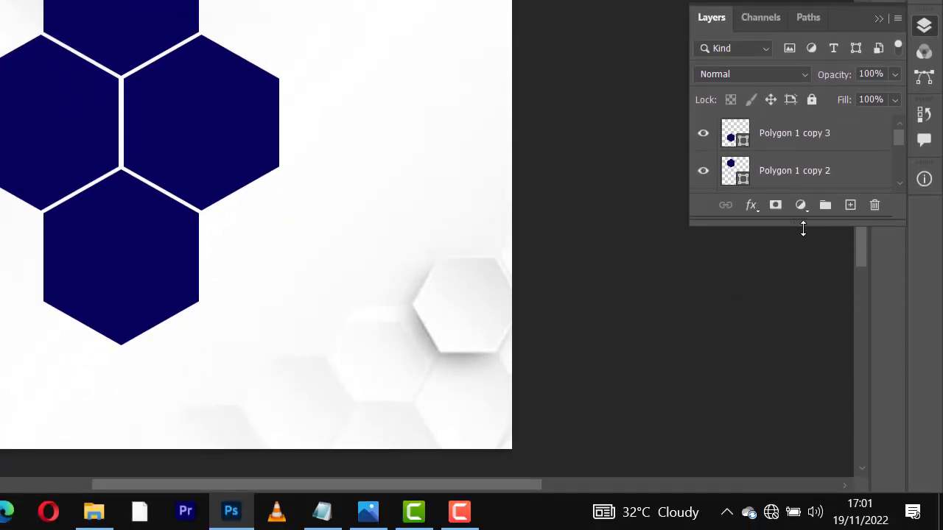
{"action": "left_click_drag", "start_coordinate": [803, 401], "coordinate": [820, 529]}
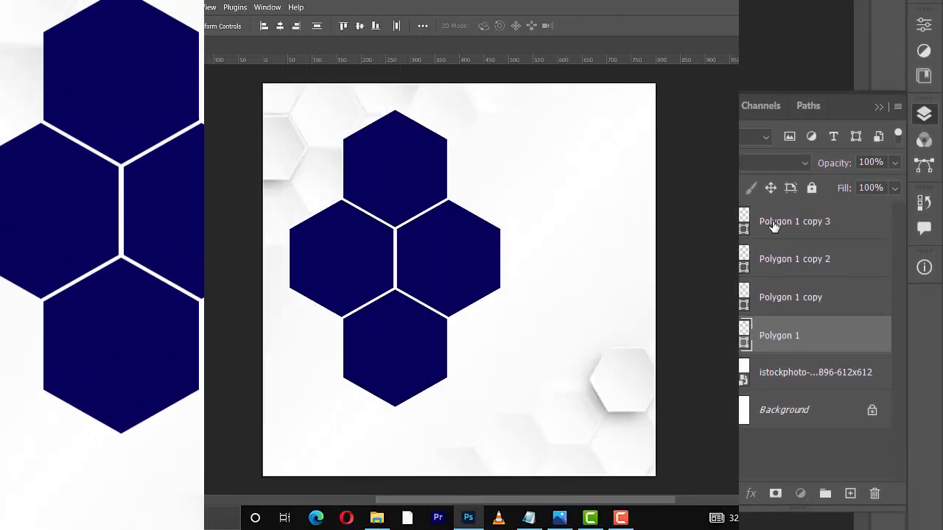
Step: Duplicate Polygon 1 copy 3, shift the copy right beside it, and select the four lower polygons
{"action": "left_click", "coordinate": [800, 133]}
{"action": "key", "text": "ctrl+j"}
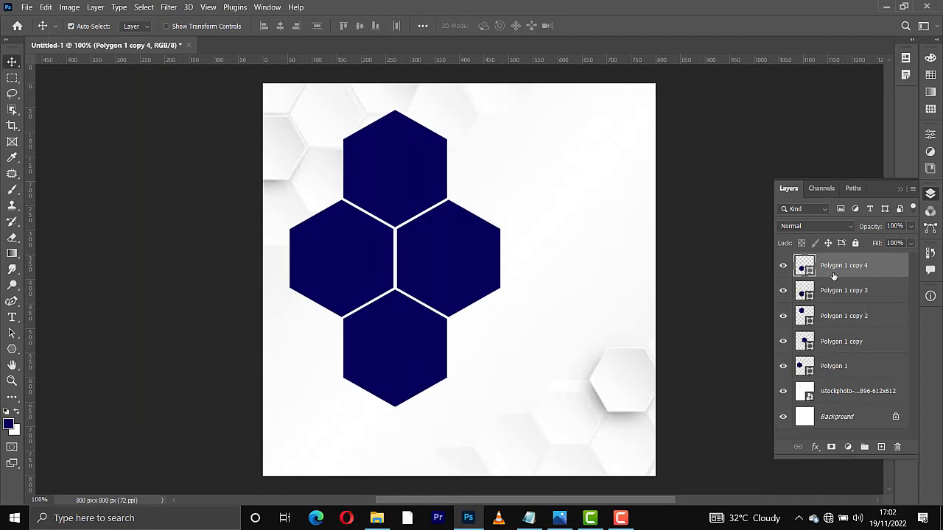
{"action": "key", "text": "shift+Right"}
{"action": "key", "text": "shift+Right"}
{"action": "key", "text": "shift+Right"}
{"action": "key", "text": "shift+Right"}
{"action": "key", "text": "shift+Right"}
{"action": "key", "text": "shift+Right"}
{"action": "key", "text": "shift+Right"}
{"action": "key", "text": "shift+Right"}
{"action": "key", "text": "shift+Right"}
{"action": "key", "text": "shift+Right"}
{"action": "key", "text": "shift+Right"}
{"action": "key", "text": "shift+Right"}
{"action": "key", "text": "shift+Right"}
{"action": "key", "text": "shift+Right"}
{"action": "key", "text": "shift+Right"}
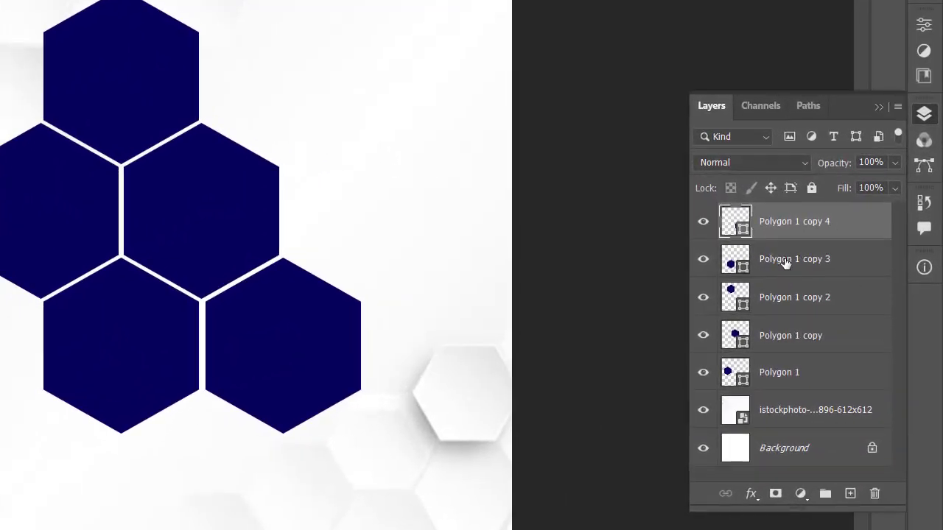
{"action": "left_click", "coordinate": [841, 296]}
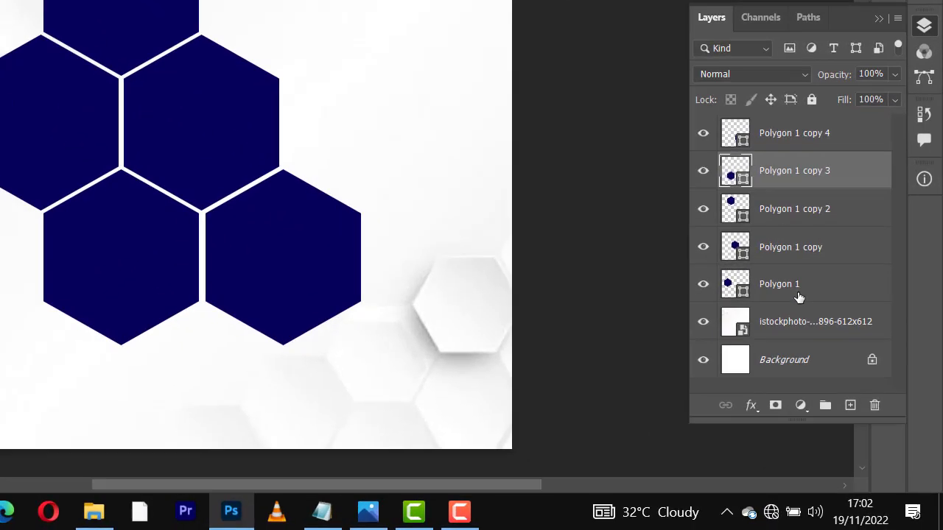
{"action": "left_click", "coordinate": [800, 386], "text": "shift"}
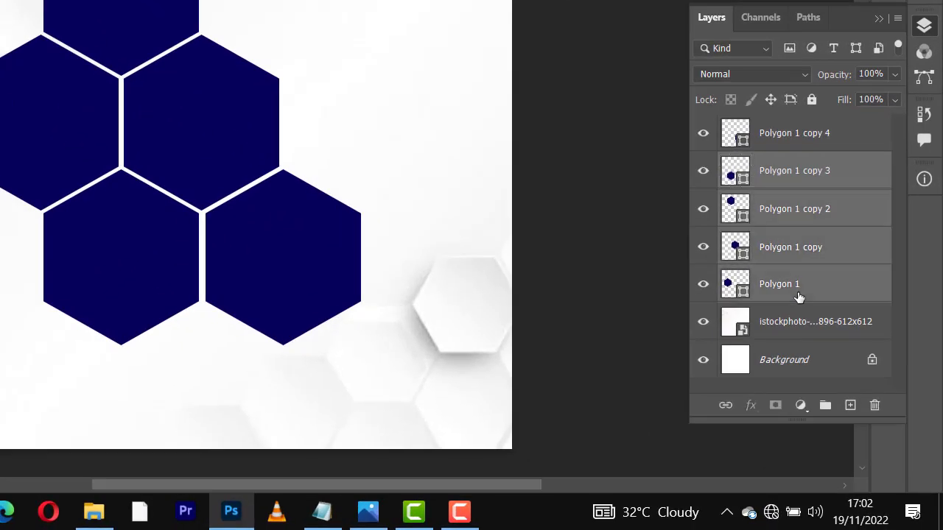
Step: Convert the four polygons to a smart object and duplicate the lower-right hexagon into the upper-right spot
{"action": "right_click", "coordinate": [787, 263]}
{"action": "left_click", "coordinate": [617, 265]}
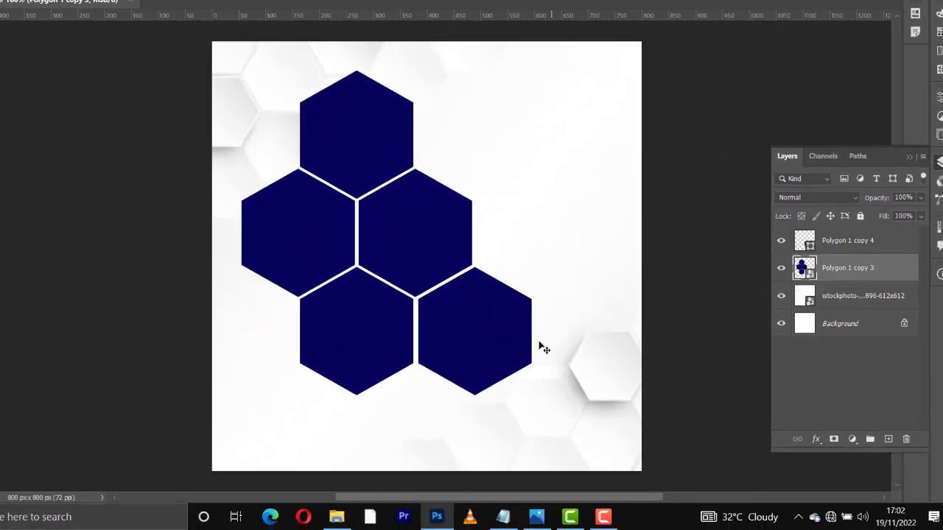
{"action": "left_click", "coordinate": [478, 346]}
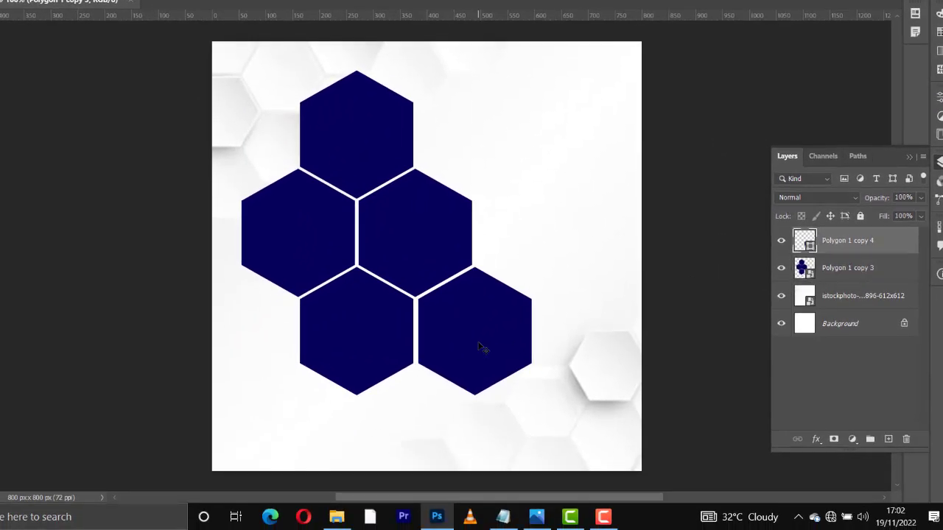
{"action": "key", "text": "ctrl+j"}
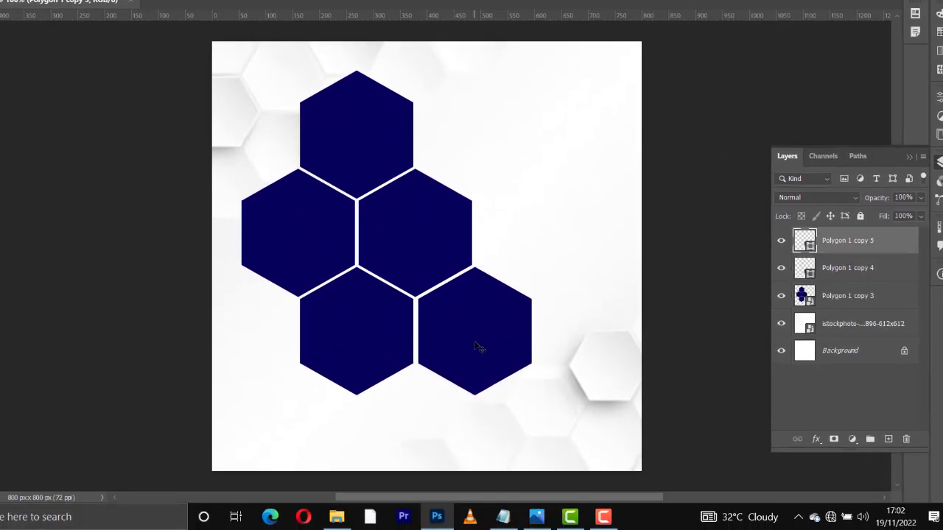
{"action": "key", "text": "shift+Up"}
{"action": "key", "text": "shift+Up"}
{"action": "key", "text": "shift+Up"}
{"action": "key", "text": "shift+Up"}
{"action": "key", "text": "shift+Up"}
{"action": "key", "text": "shift+Up"}
{"action": "key", "text": "shift+Up"}
{"action": "key", "text": "shift+Up"}
{"action": "key", "text": "shift+Up"}
{"action": "key", "text": "shift+Up"}
{"action": "key", "text": "shift+Up"}
{"action": "key", "text": "shift+Up"}
{"action": "key", "text": "shift+Up"}
{"action": "key", "text": "shift+Up"}
{"action": "key", "text": "shift+Up"}
{"action": "key", "text": "shift+Up"}
{"action": "key", "text": "shift+Up"}
{"action": "key", "text": "shift+Up"}
{"action": "key", "text": "shift+Up"}
{"action": "key", "text": "shift+Up"}
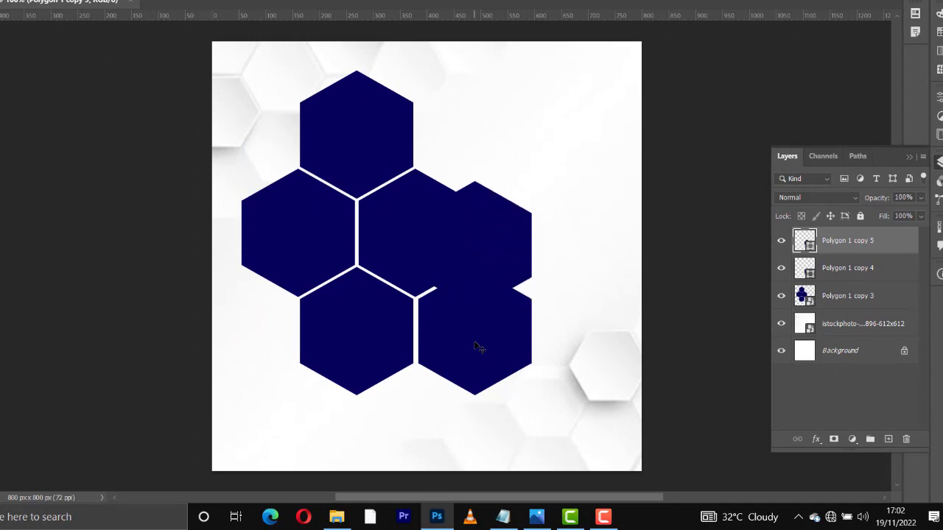
{"action": "key", "text": "Down"}
{"action": "key", "text": "Down"}
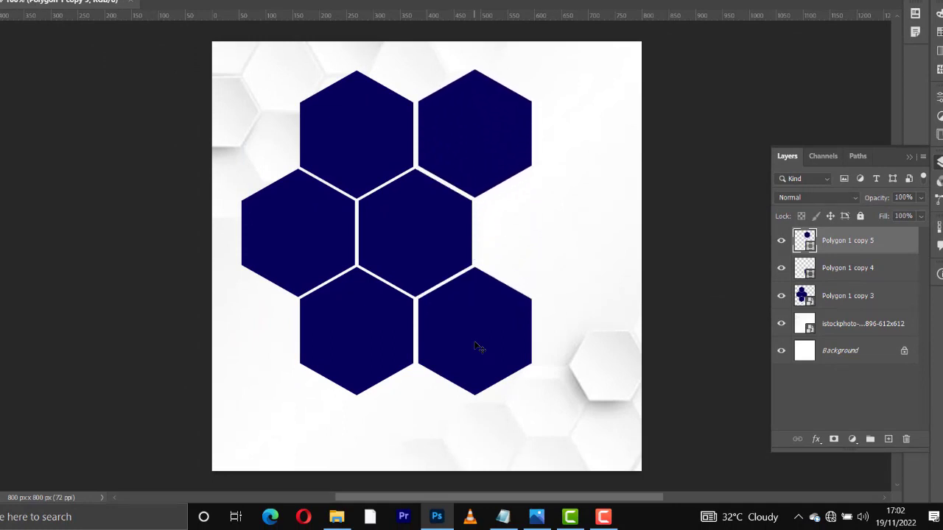
{"action": "key", "text": "Left"}
{"action": "key", "text": "Left"}
{"action": "key", "text": "Left"}
{"action": "key", "text": "Left"}
{"action": "key", "text": "Left"}
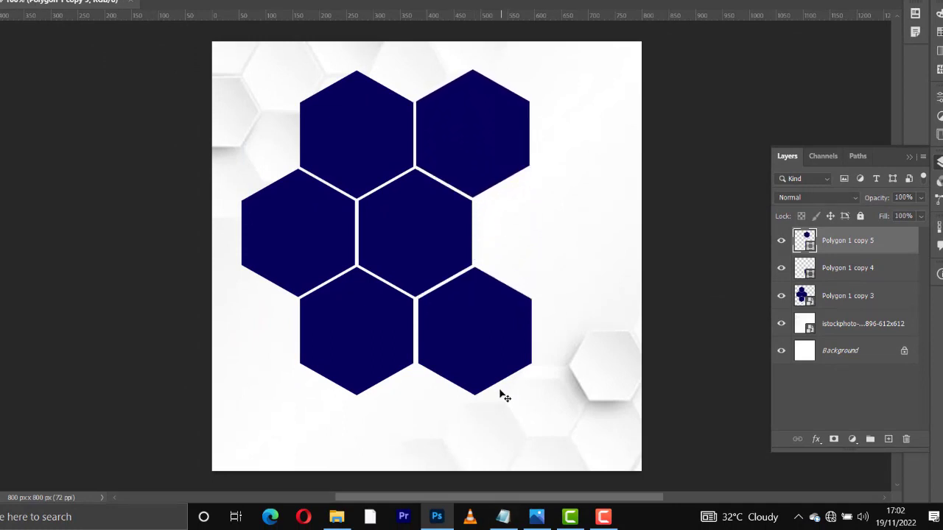
Step: Fine-tune the lower-right hexagon's position and drag pexels-jennifer-enujiugha-4730795 into the card
{"action": "key", "text": "alt+bracketleft"}
{"action": "key", "text": "Left"}
{"action": "key", "text": "Left"}
{"action": "key", "text": "Left"}
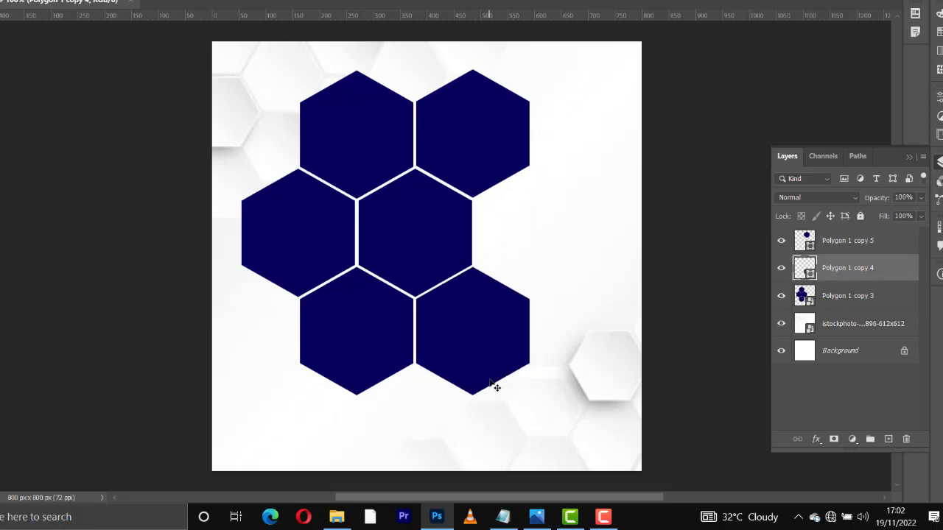
{"action": "key", "text": "Right"}
{"action": "key", "text": "Up"}
{"action": "key", "text": "Up"}
{"action": "key", "text": "Down"}
{"action": "key", "text": "Down"}
{"action": "key", "text": "Left"}
{"action": "key", "text": "Right"}
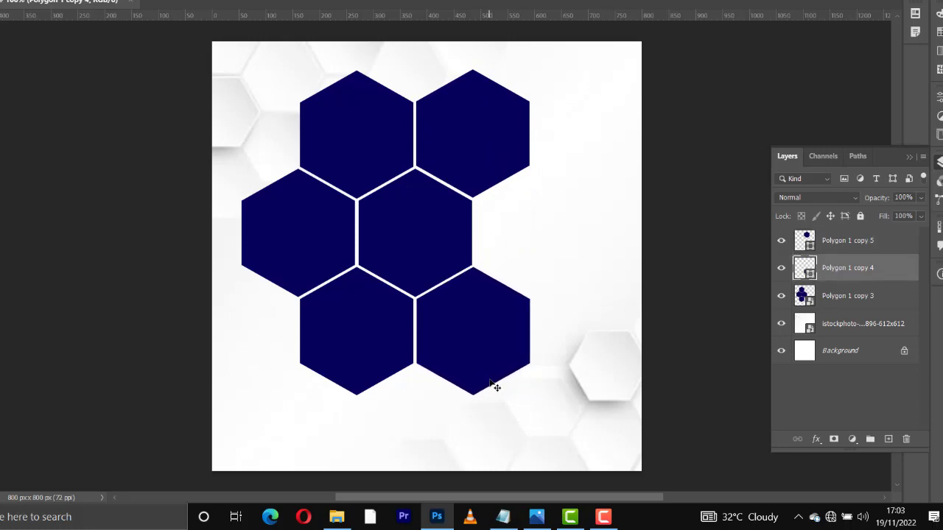
{"action": "key", "text": "Left"}
{"action": "key", "text": "Right"}
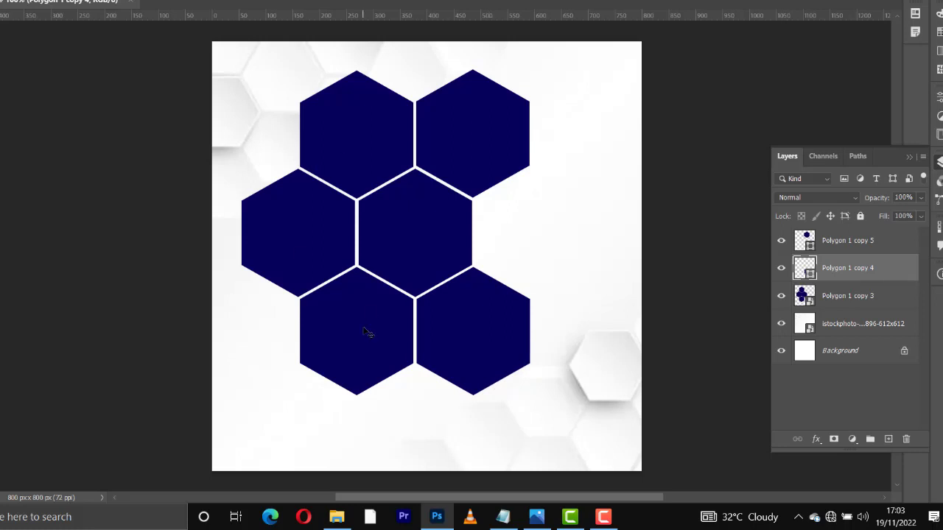
{"action": "left_click", "coordinate": [337, 517]}
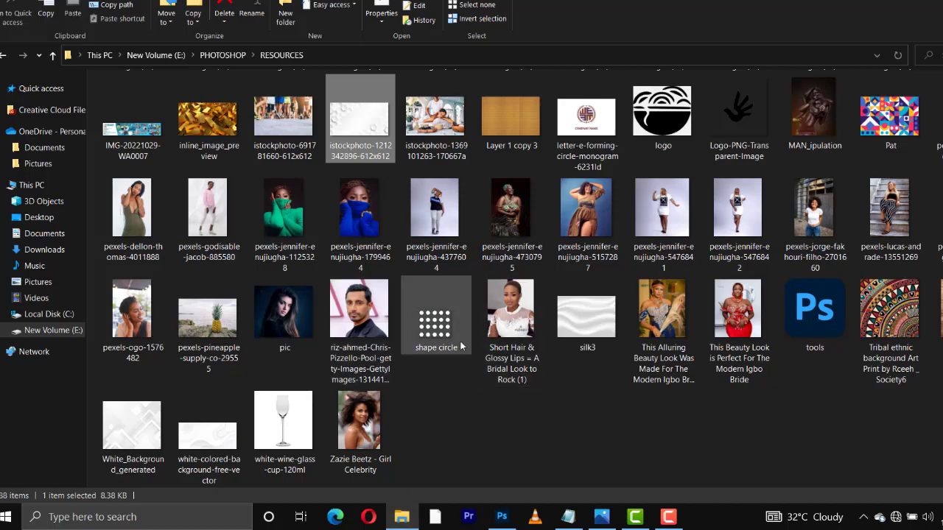
{"action": "left_click_drag", "start_coordinate": [461, 347], "coordinate": [415, 299]}
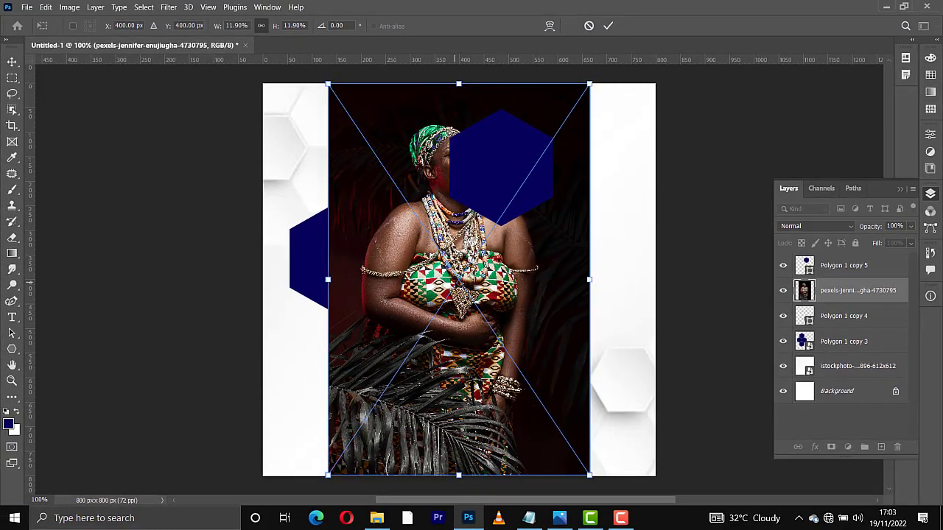
Step: Commit the photo shifted left, move its layer below Polygon 1 copy 4, and clip it to the hexagons
{"action": "left_click_drag", "start_coordinate": [458, 261], "coordinate": [406, 262]}
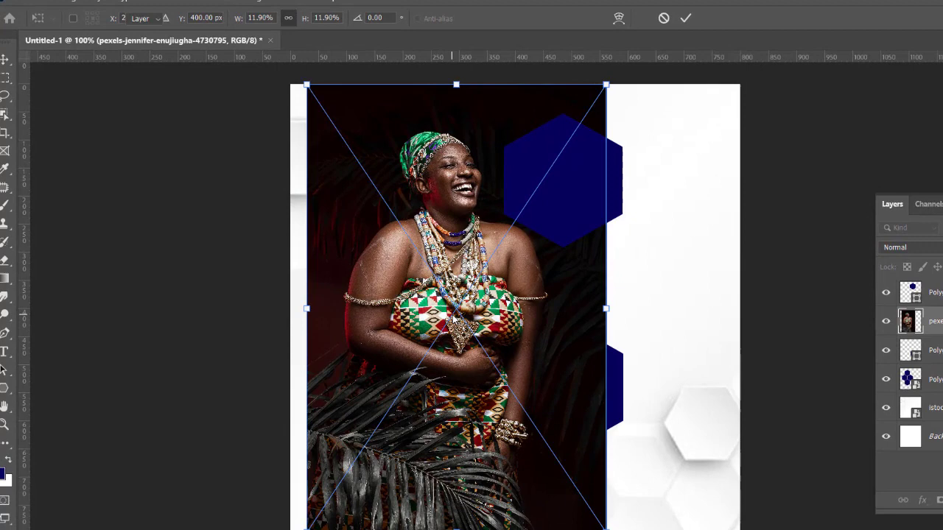
{"action": "key", "text": "Return"}
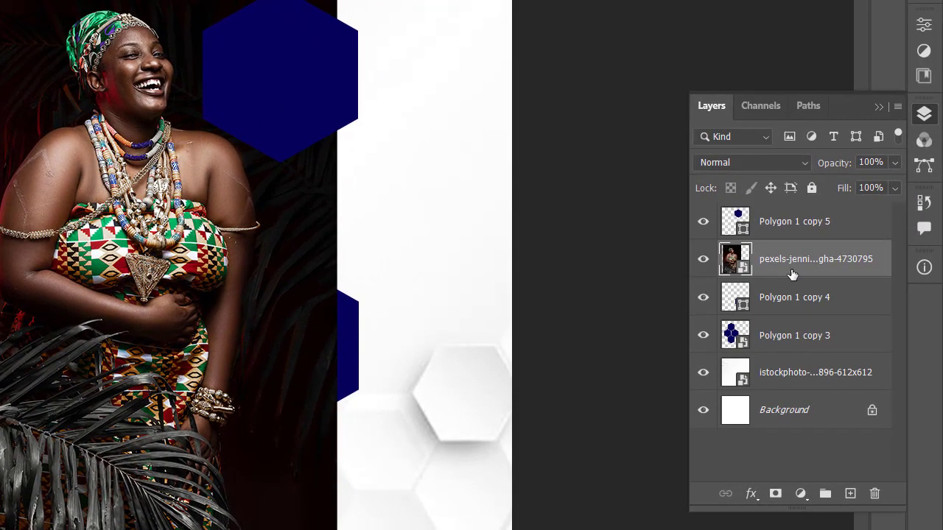
{"action": "left_click_drag", "start_coordinate": [942, 332], "coordinate": [941, 361]}
{"action": "left_click_drag", "start_coordinate": [790, 311], "coordinate": [790, 315]}
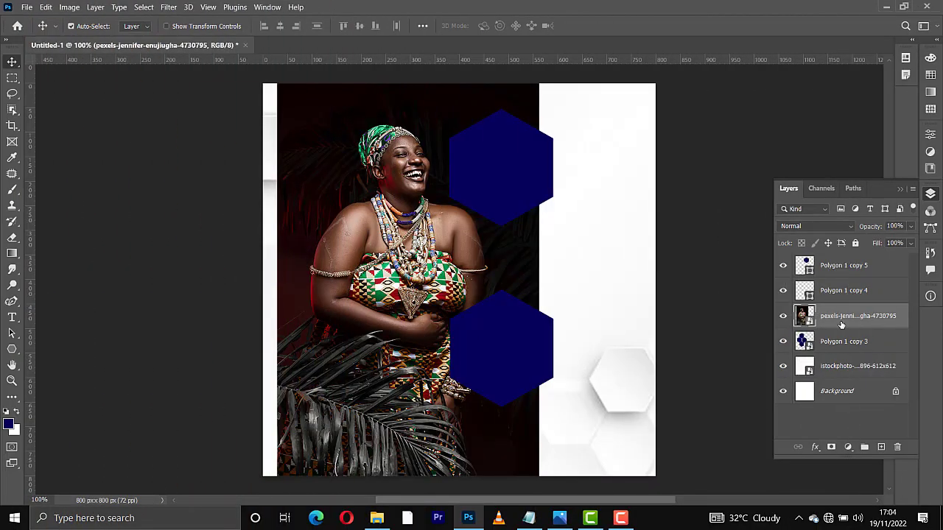
{"action": "key", "text": "ctrl+alt+g"}
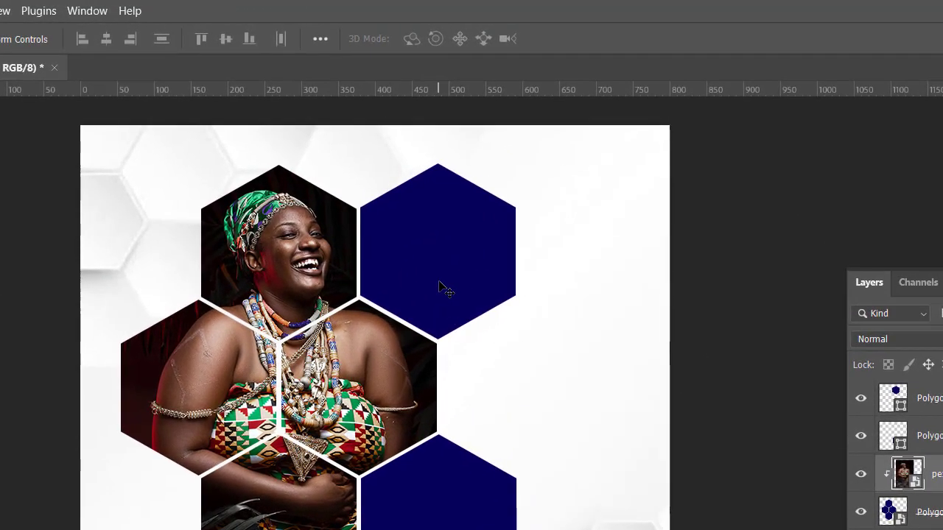
{"action": "left_click", "coordinate": [501, 191]}
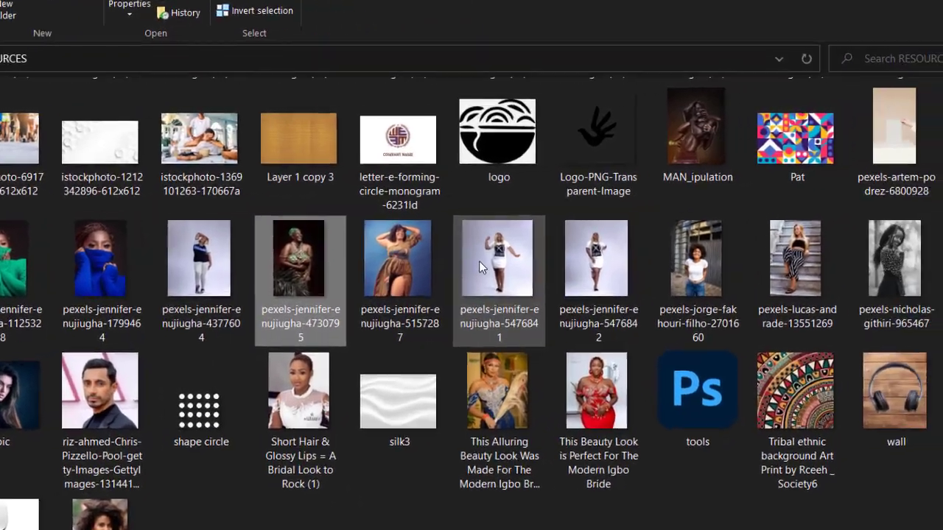
Step: Drag pexels-jennifer-enujiugha-5476841 from the RESOURCES folder onto the Photoshop canvas
{"action": "left_click_drag", "start_coordinate": [493, 259], "coordinate": [277, 210]}
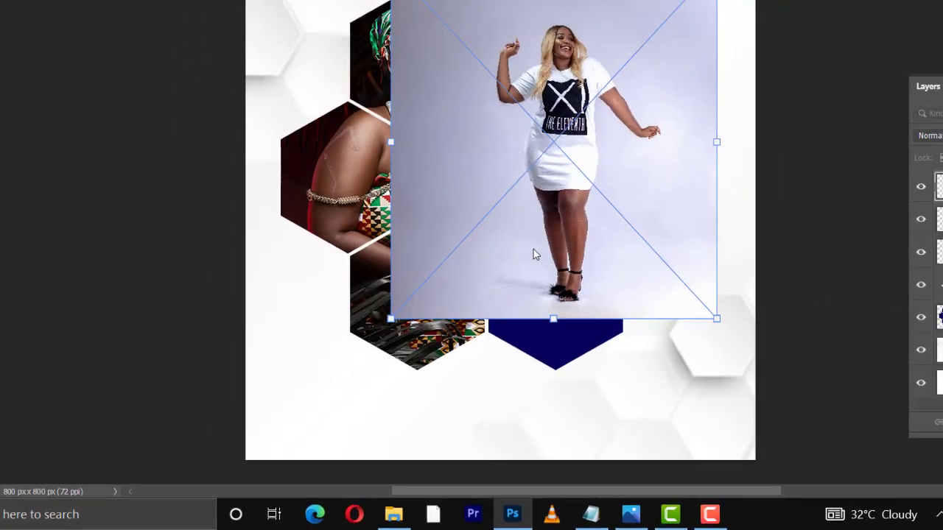
Step: Commit the woman-in-white photo, duplicate it, and clip the original to the upper-right hexagon
{"action": "key", "text": "Return"}
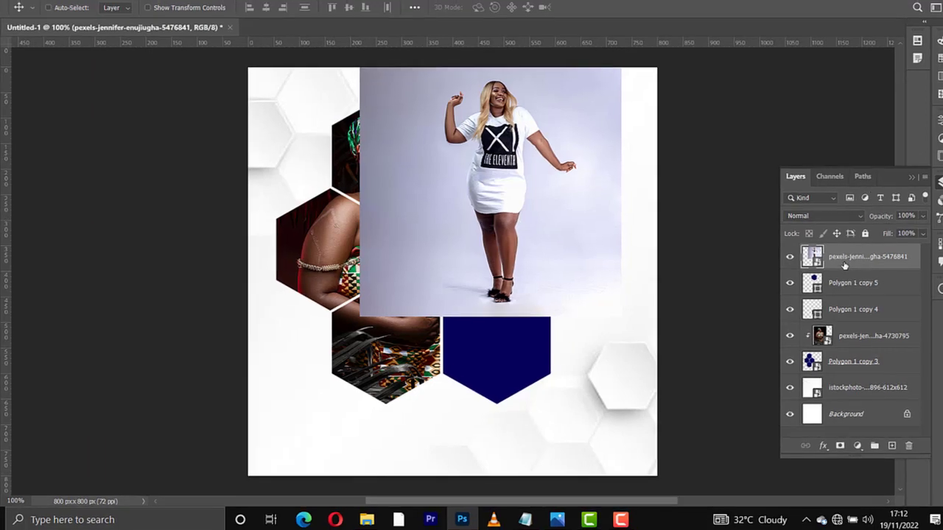
{"action": "key", "text": "ctrl+j"}
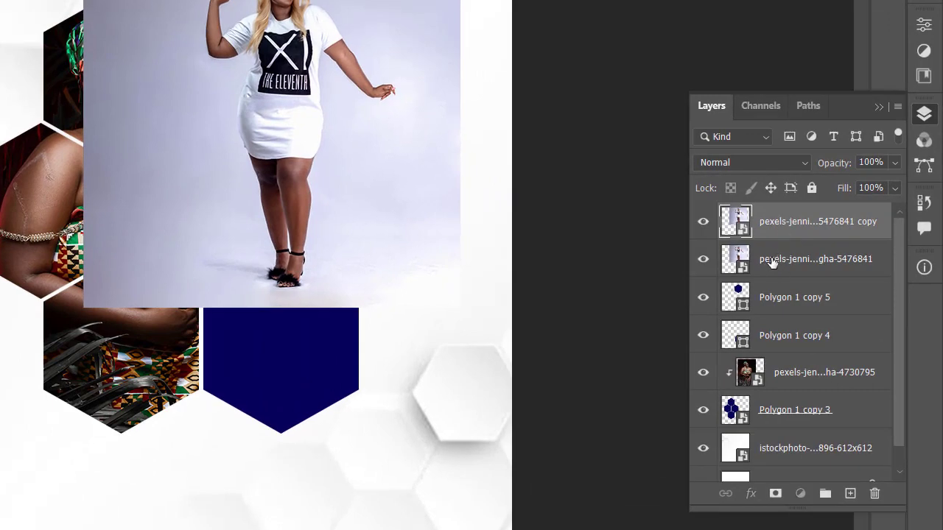
{"action": "left_click", "coordinate": [770, 263]}
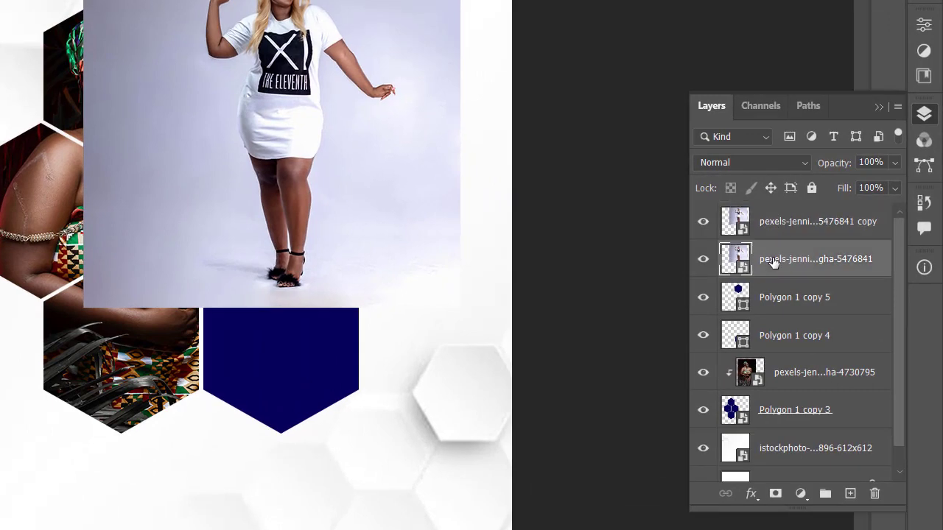
{"action": "right_click", "coordinate": [770, 263]}
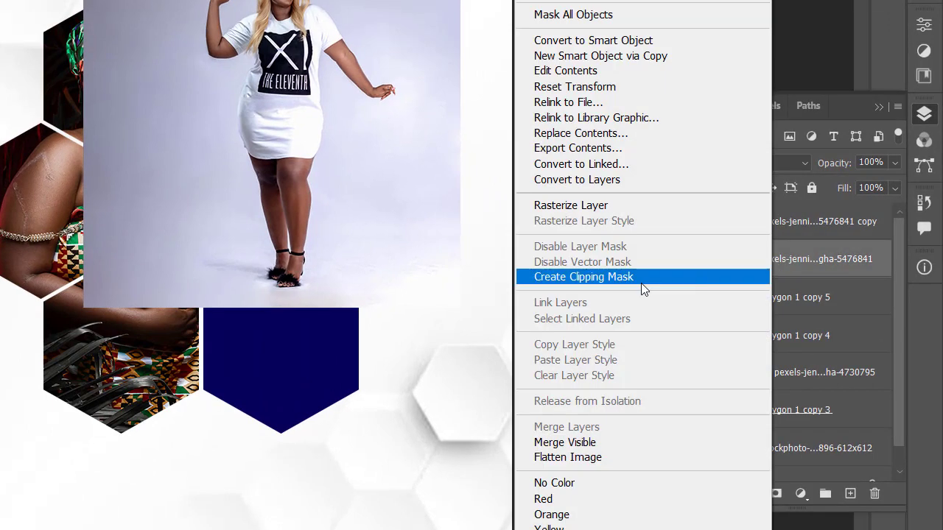
{"action": "left_click", "coordinate": [598, 285]}
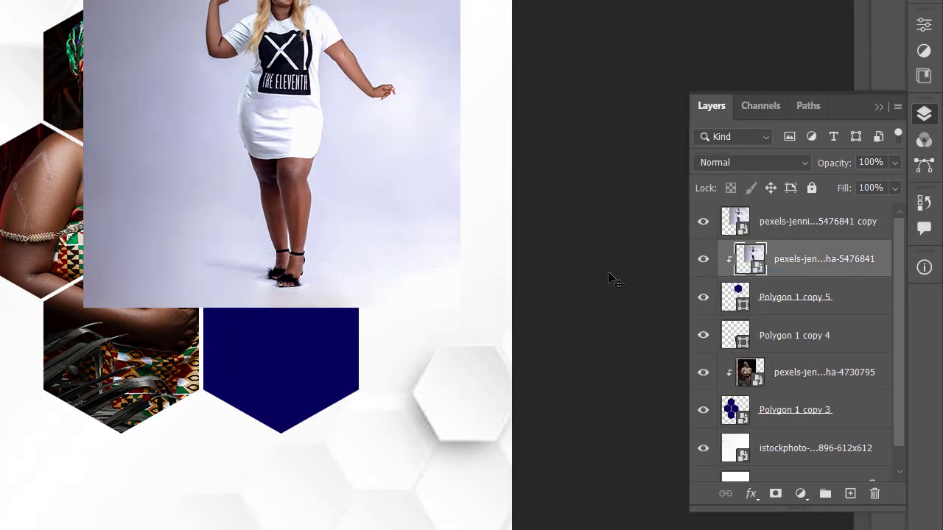
Step: Select the woman as the subject on the duplicate photo layer
{"action": "left_click", "coordinate": [775, 230]}
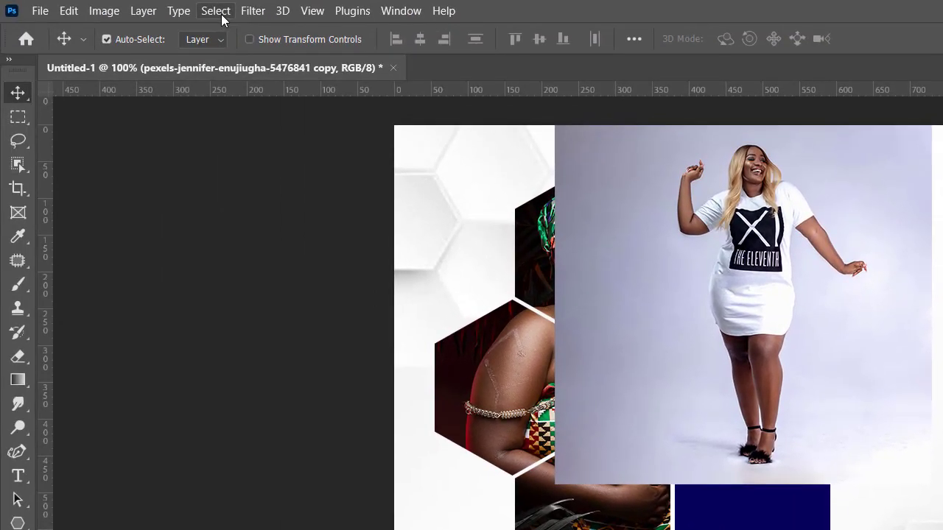
{"action": "left_click", "coordinate": [217, 11]}
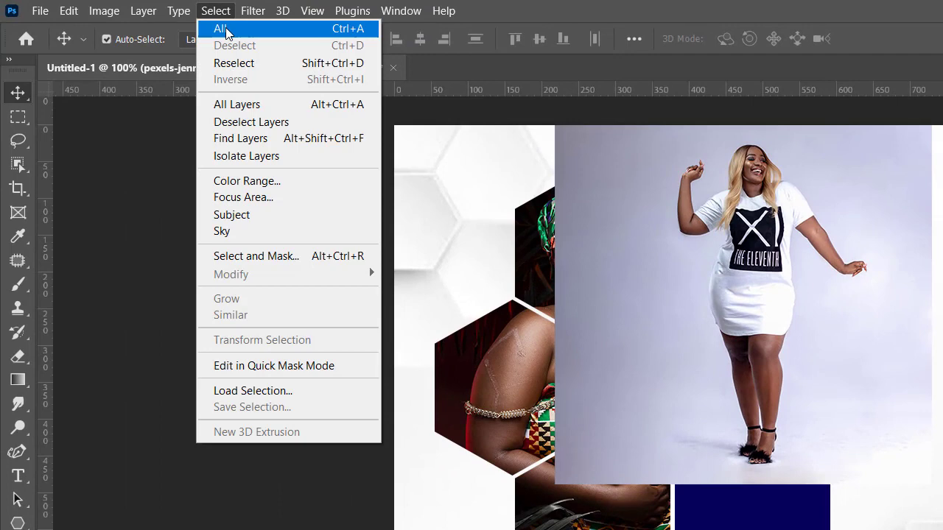
{"action": "left_click", "coordinate": [274, 217]}
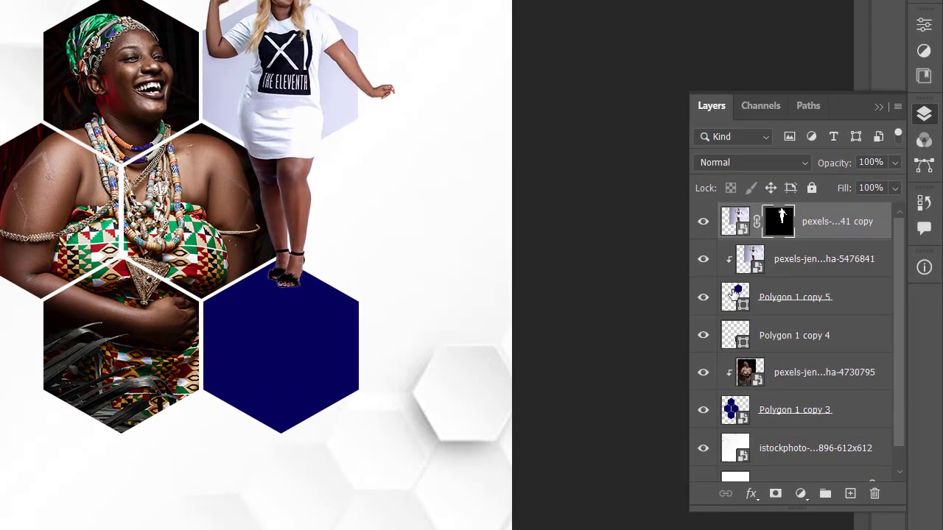
Step: Load and invert the hexagon outline, brush her legs out on the copy's mask, then deselect
{"action": "left_click", "coordinate": [805, 315], "text": "ctrl"}
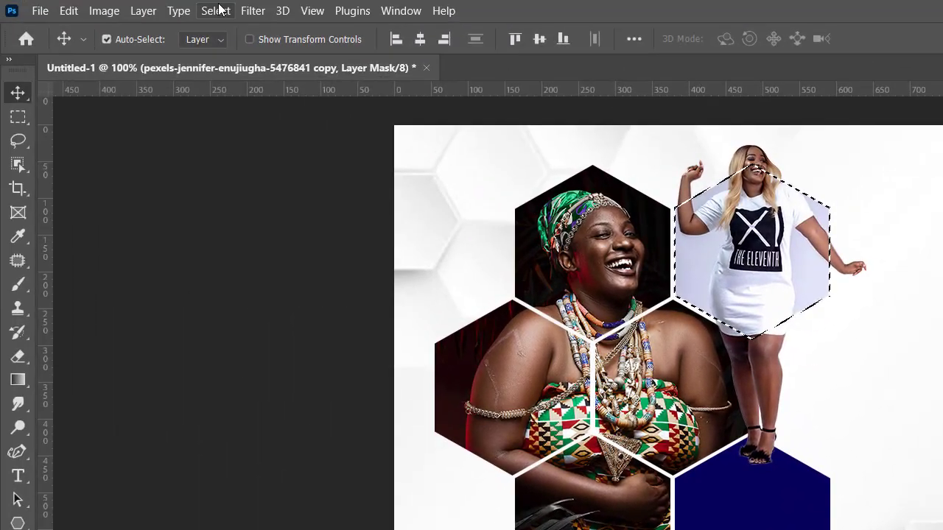
{"action": "left_click", "coordinate": [217, 11]}
{"action": "left_click", "coordinate": [240, 79]}
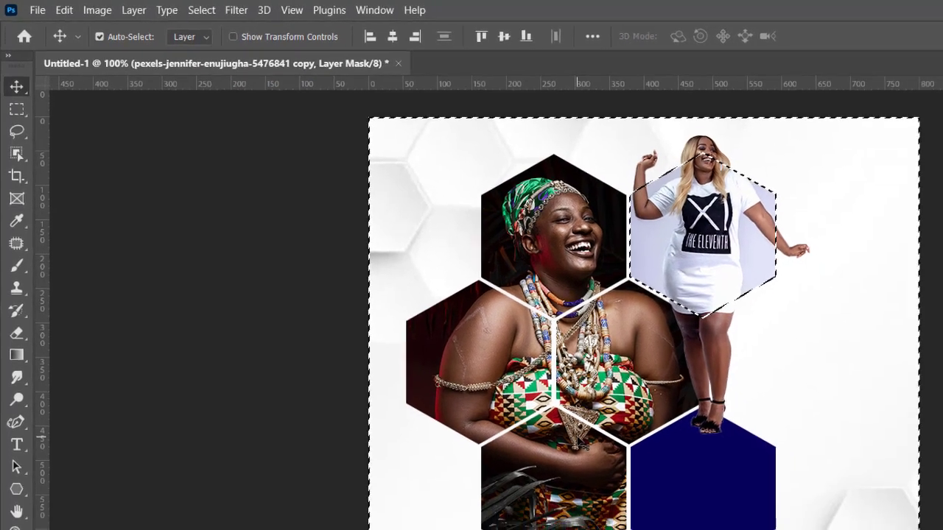
{"action": "key", "text": "b"}
{"action": "mouse_move", "coordinate": [555, 311]}
{"action": "left_mouse_down"}
{"action": "mouse_move", "coordinate": [489, 287]}
{"action": "mouse_move", "coordinate": [546, 257]}
{"action": "left_mouse_up"}
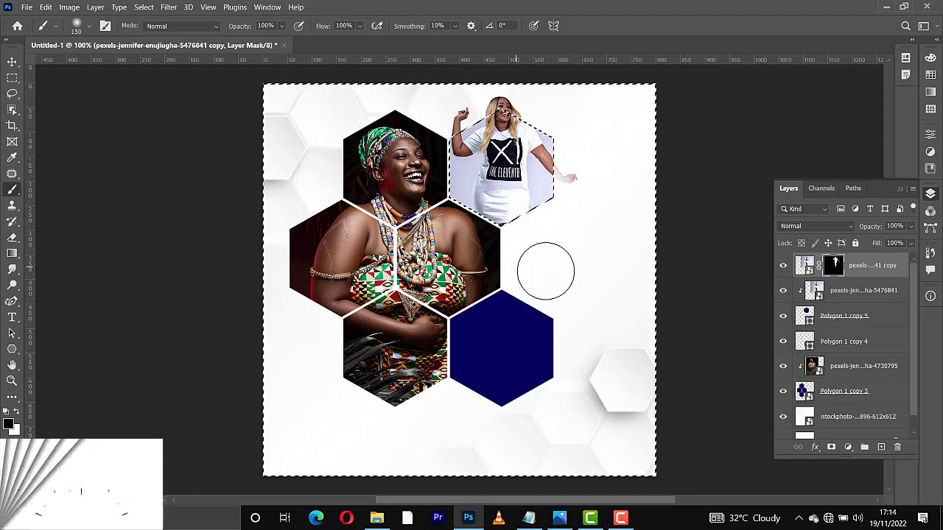
{"action": "key", "text": "ctrl+z"}
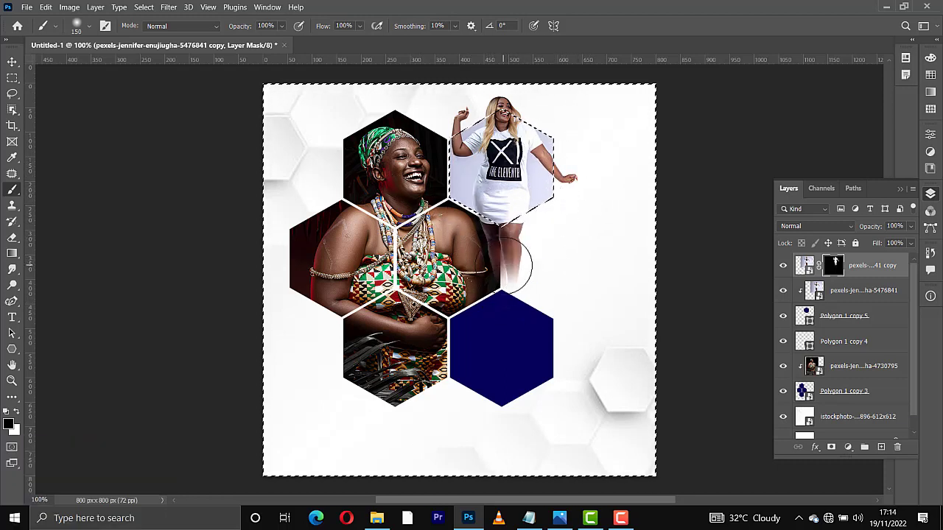
{"action": "mouse_move", "coordinate": [504, 268]}
{"action": "left_mouse_down"}
{"action": "mouse_move", "coordinate": [483, 282]}
{"action": "mouse_move", "coordinate": [512, 249]}
{"action": "mouse_move", "coordinate": [501, 287]}
{"action": "mouse_move", "coordinate": [474, 285]}
{"action": "mouse_move", "coordinate": [445, 261]}
{"action": "left_mouse_up"}
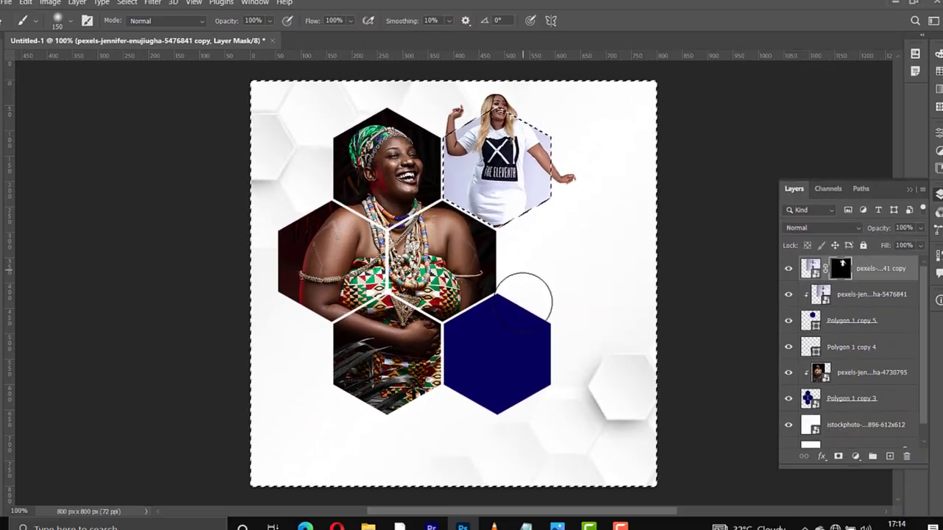
{"action": "key", "text": "ctrl+d"}
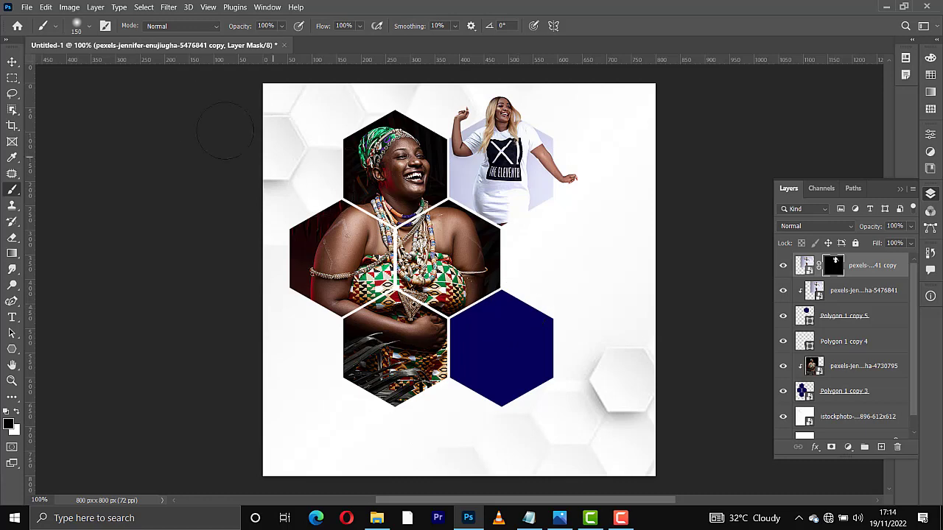
Step: Enlarge the newly placed woman photo and move it over the lower-right hexagon
{"action": "key", "text": "v"}
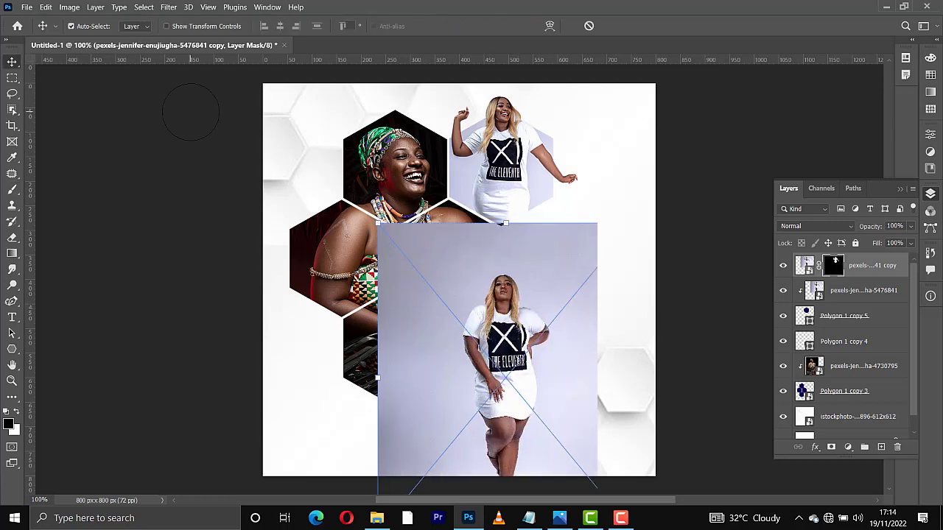
{"action": "left_click_drag", "start_coordinate": [595, 384], "coordinate": [702, 412]}
{"action": "left_click_drag", "start_coordinate": [530, 290], "coordinate": [525, 394]}
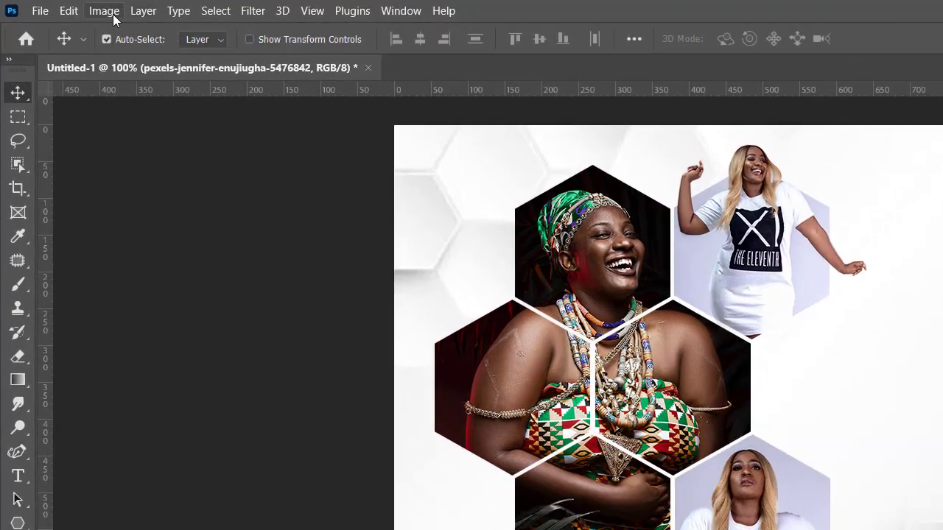
Step: Apply a Black & White adjustment to the lower-right photo
{"action": "left_click", "coordinate": [113, 16]}
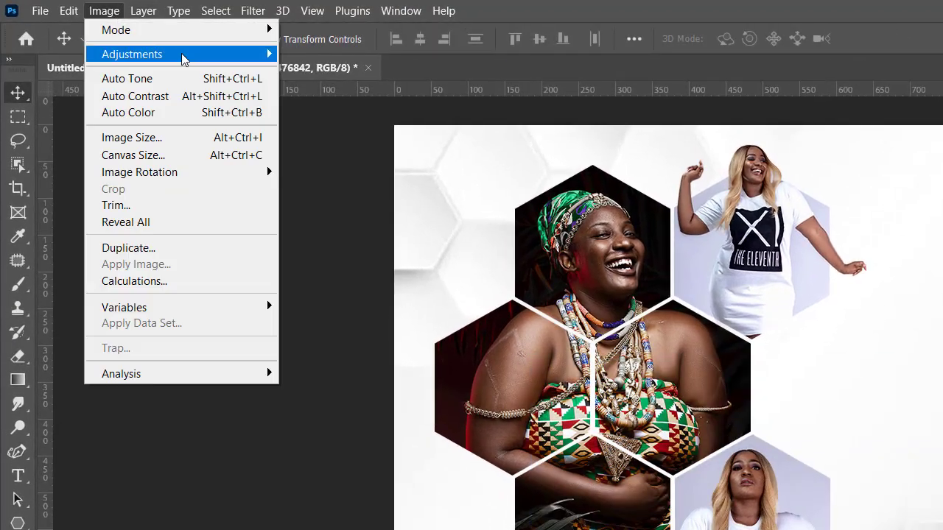
{"action": "mouse_move", "coordinate": [181, 57]}
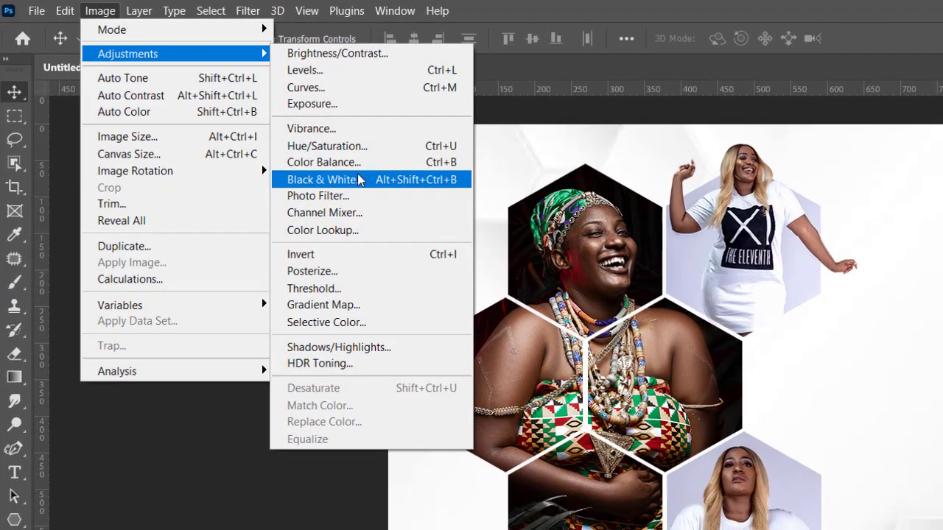
{"action": "left_click", "coordinate": [359, 179]}
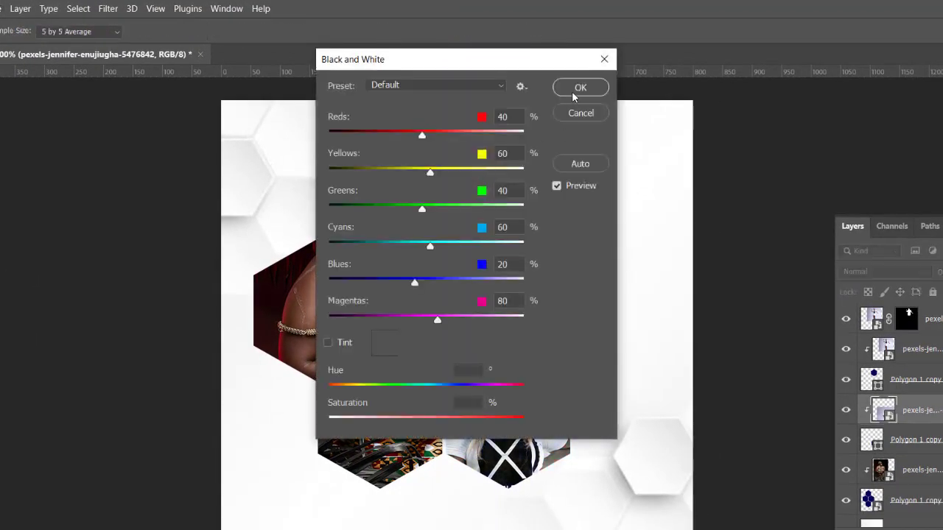
{"action": "left_click", "coordinate": [574, 93]}
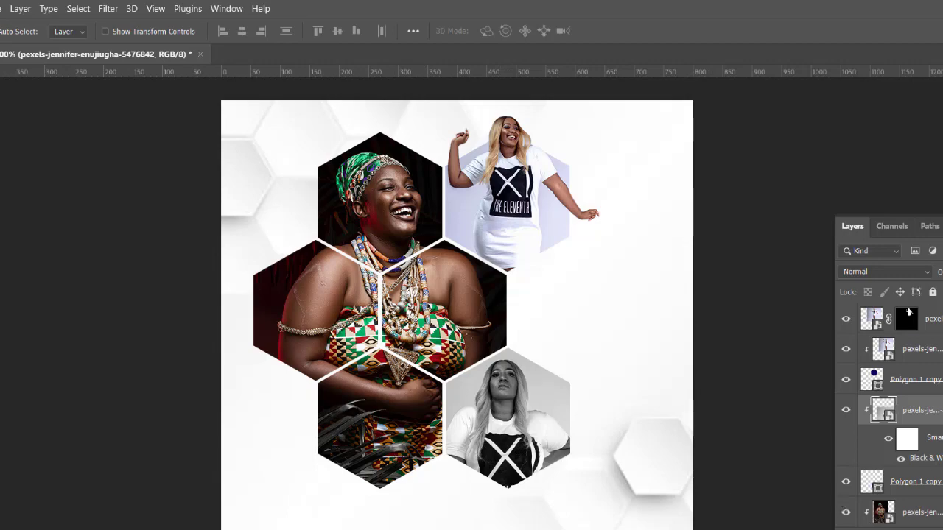
{"action": "scroll", "coordinate": [933, 446], "scroll_direction": "down", "scroll_amount": 3}
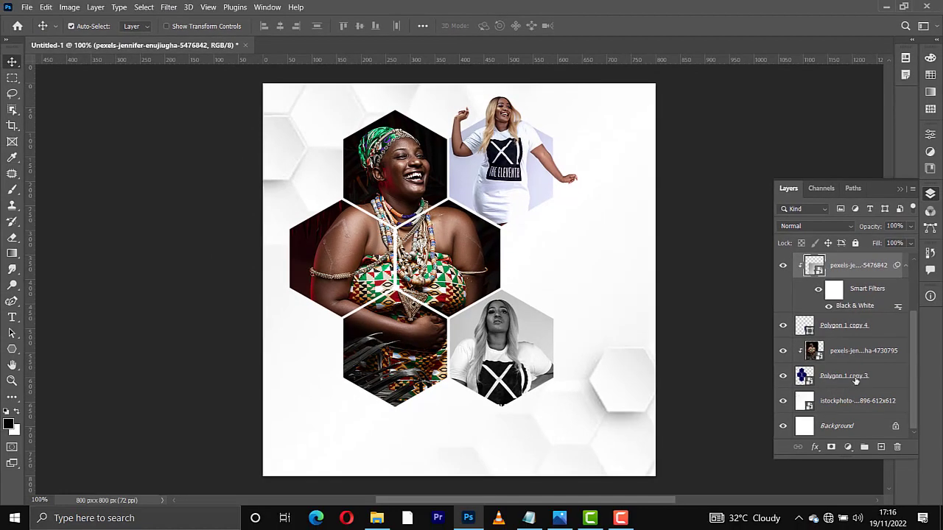
Step: On a new layer above the background, paint a soft black ellipse with a flattened Soft Round brush
{"action": "left_click", "coordinate": [855, 379]}
{"action": "left_click", "coordinate": [858, 401]}
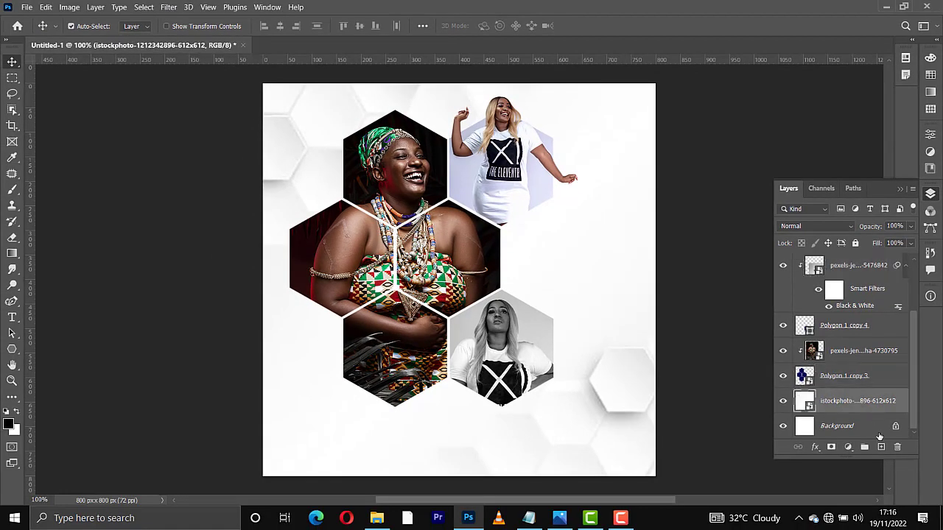
{"action": "left_click", "coordinate": [881, 446]}
{"action": "key", "text": "b"}
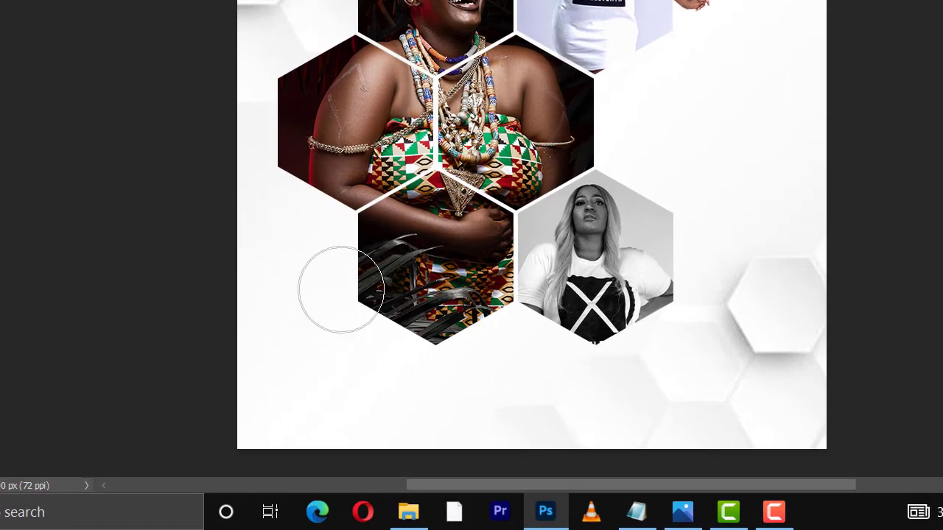
{"action": "right_click", "coordinate": [331, 369]}
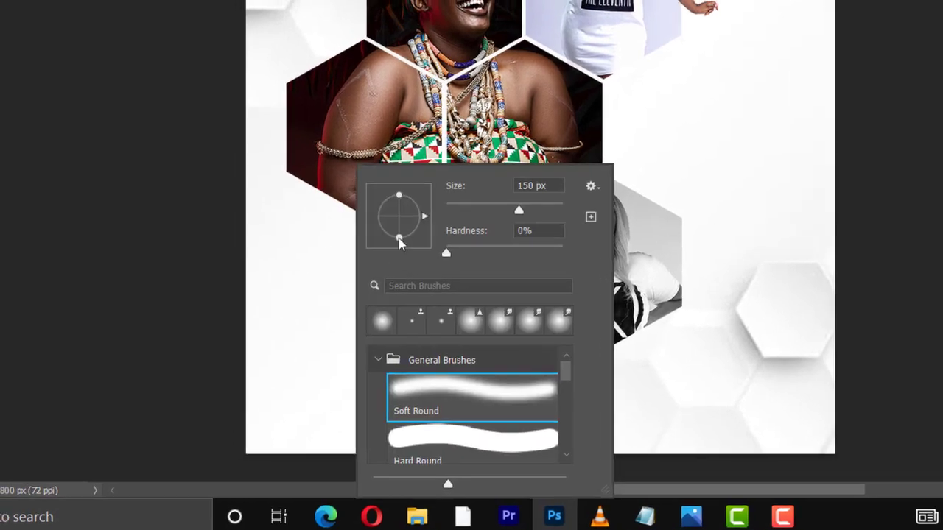
{"action": "left_click_drag", "start_coordinate": [391, 232], "coordinate": [391, 219]}
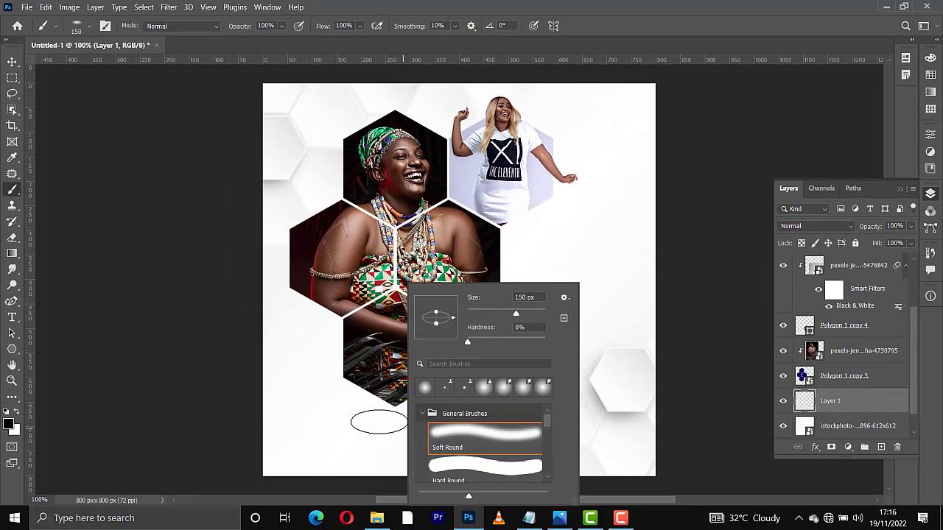
{"action": "left_click", "coordinate": [563, 461]}
{"action": "left_click", "coordinate": [562, 460]}
Step: Move the shadow under the lower-left hexagon, then squash and resize both shadows flatter
{"action": "key", "text": "v"}
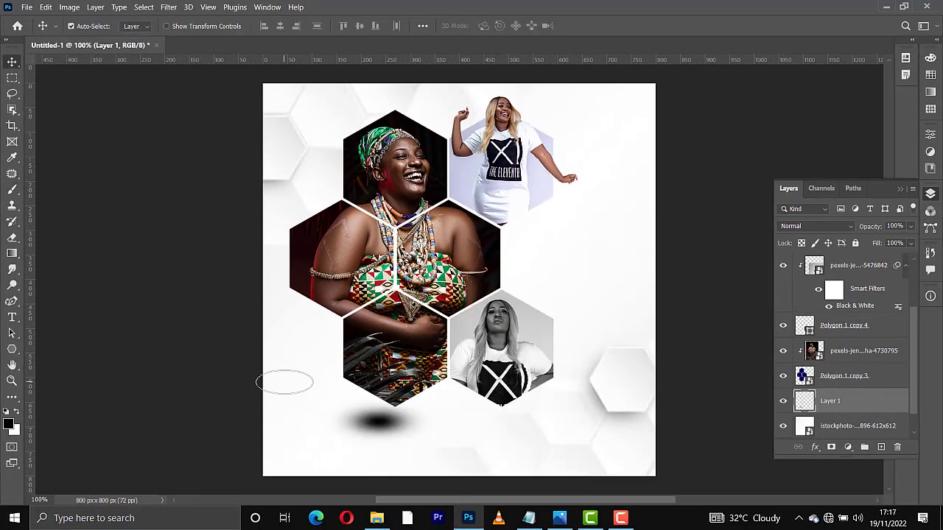
{"action": "mouse_move", "coordinate": [371, 422]}
{"action": "left_mouse_down"}
{"action": "mouse_move", "coordinate": [396, 422]}
{"action": "mouse_move", "coordinate": [395, 438]}
{"action": "mouse_move", "coordinate": [407, 419]}
{"action": "mouse_move", "coordinate": [415, 435]}
{"action": "mouse_move", "coordinate": [516, 430]}
{"action": "mouse_move", "coordinate": [513, 400]}
{"action": "mouse_move", "coordinate": [466, 384]}
{"action": "left_mouse_up"}
{"action": "key", "text": "ctrl+t"}
{"action": "key", "text": "Return"}
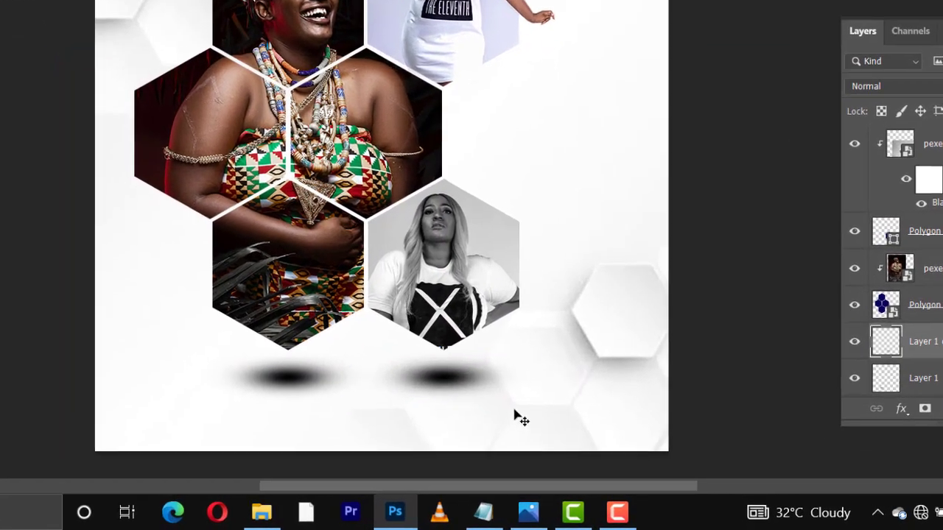
{"action": "key", "text": "ctrl+t"}
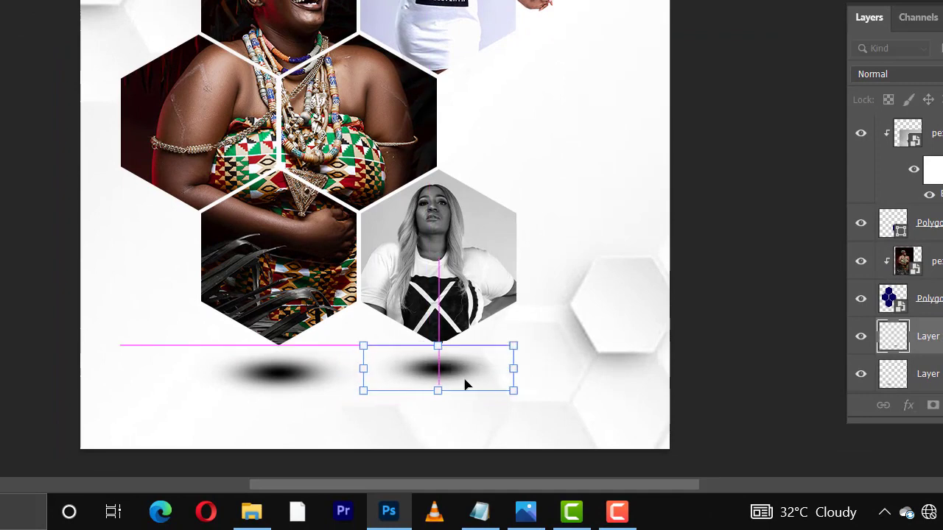
{"action": "key", "text": "Return"}
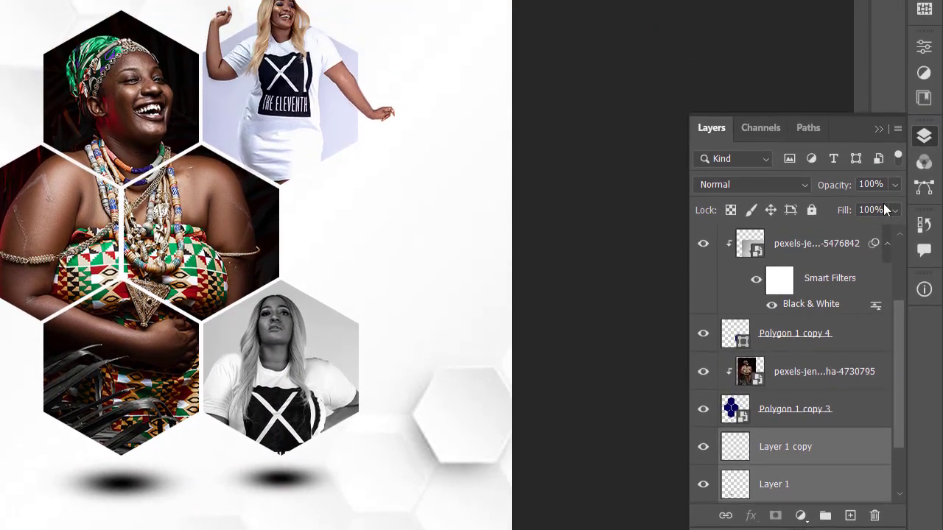
Step: Fade the copied shadow's opacity to 63%
{"action": "left_click", "coordinate": [894, 74]}
{"action": "left_click_drag", "start_coordinate": [897, 96], "coordinate": [868, 97]}
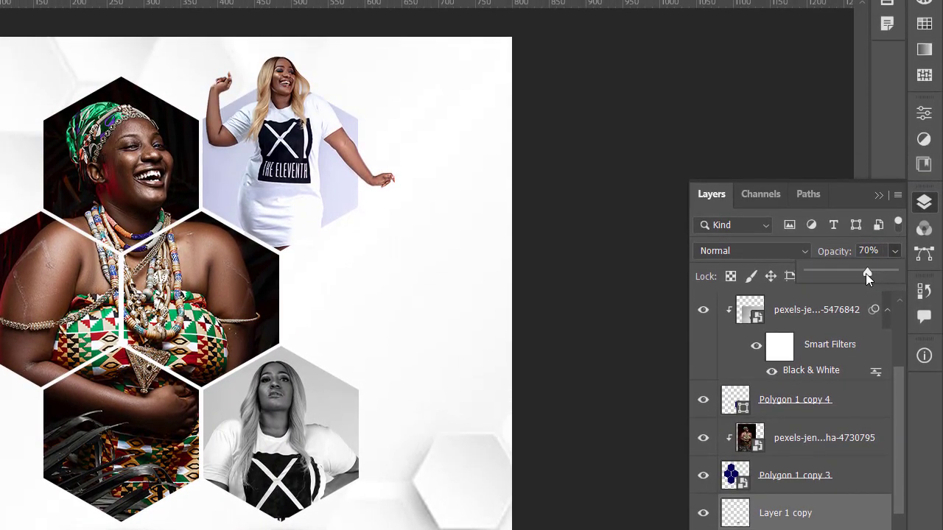
{"action": "left_click_drag", "start_coordinate": [865, 274], "coordinate": [865, 273]}
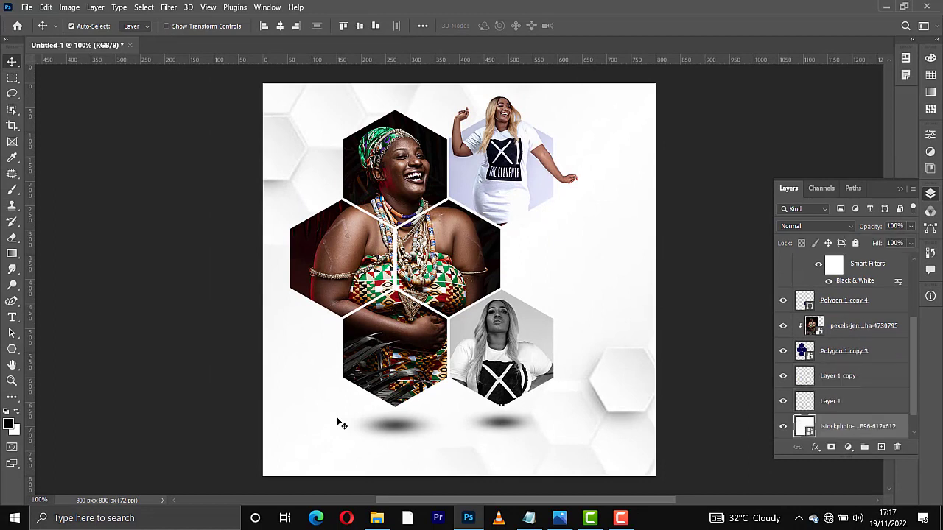
Step: Above the top masked photo layer, start a text line beside the hexagons and type JENNIFER
{"action": "left_click", "coordinate": [341, 425]}
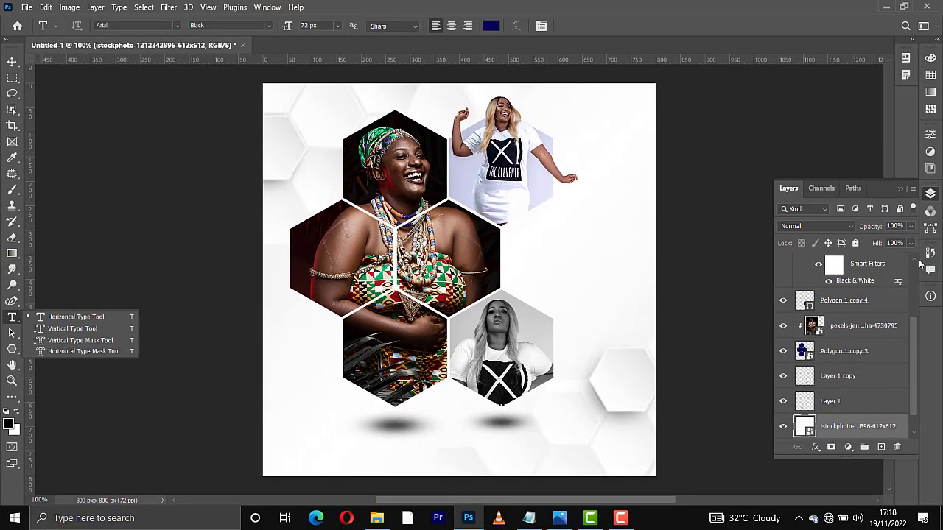
{"action": "scroll", "coordinate": [918, 262], "scroll_direction": "up", "scroll_amount": 3}
{"action": "scroll", "coordinate": [918, 262], "scroll_direction": "up", "scroll_amount": 1}
{"action": "left_click", "coordinate": [889, 266]}
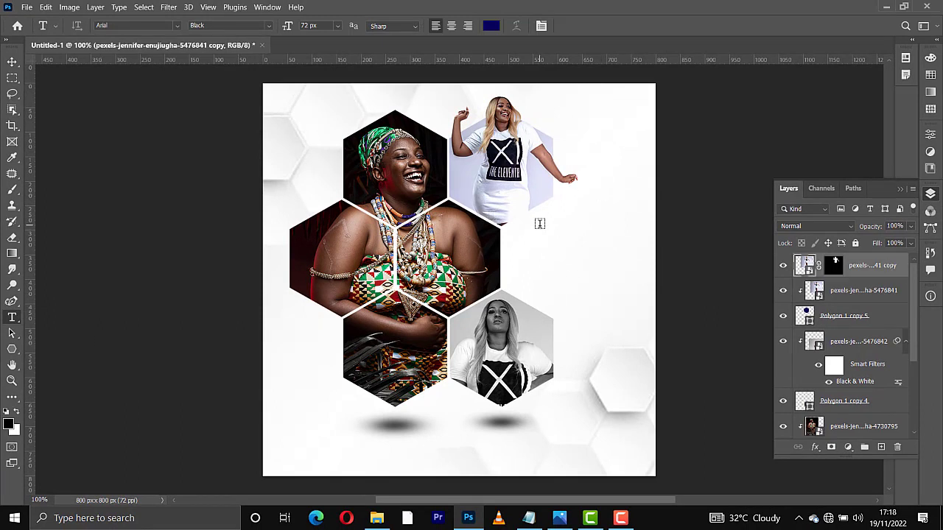
{"action": "left_click", "coordinate": [539, 223]}
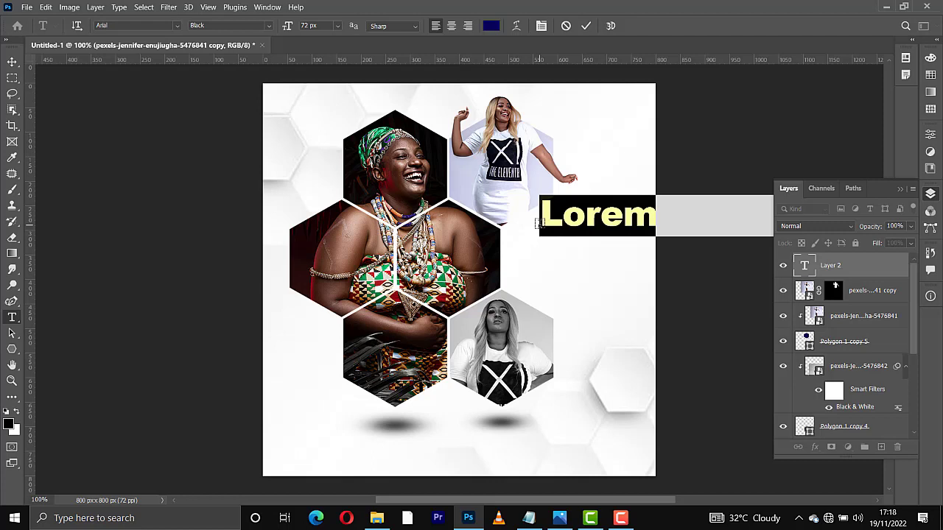
{"action": "type", "text": "J"}
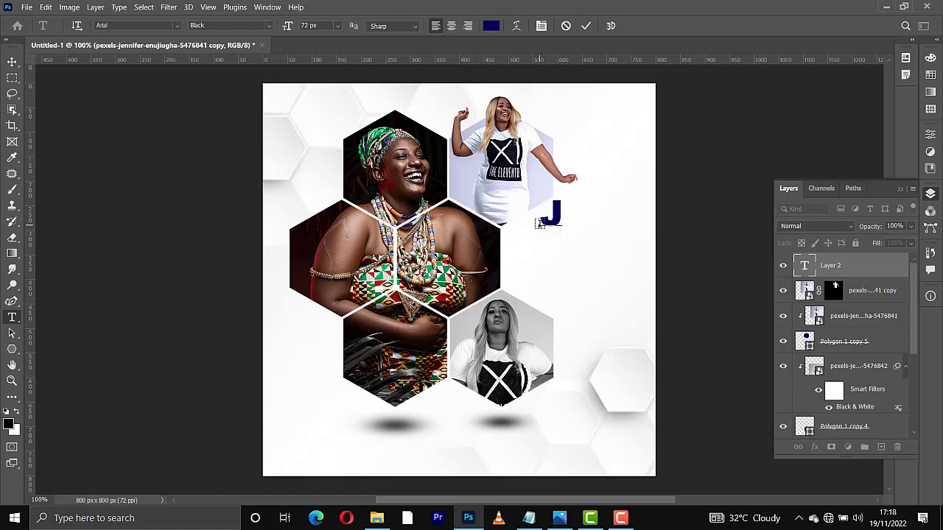
{"action": "type", "text": "ENNI"}
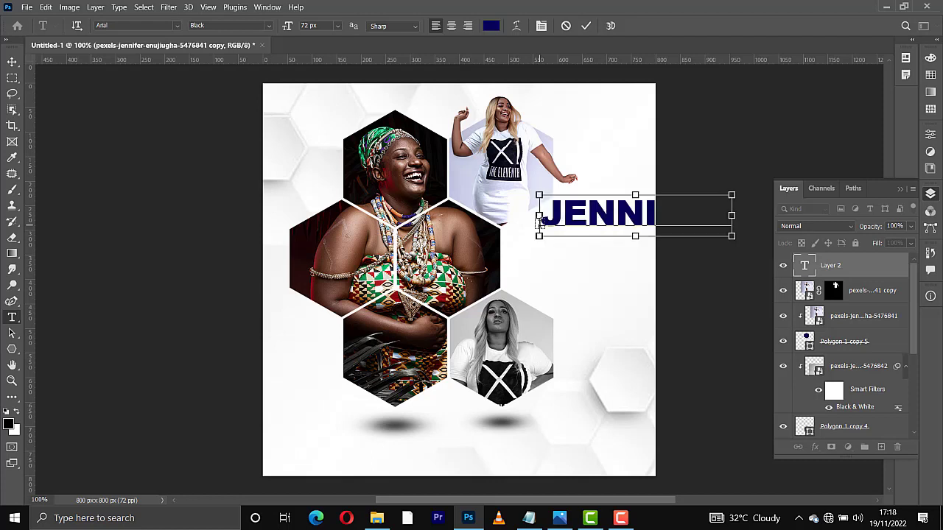
Step: Make JENNIFER black at 30 px and place it beside the top-right hexagon
{"action": "key", "text": "ctrl+a"}
{"action": "left_click", "coordinate": [931, 74]}
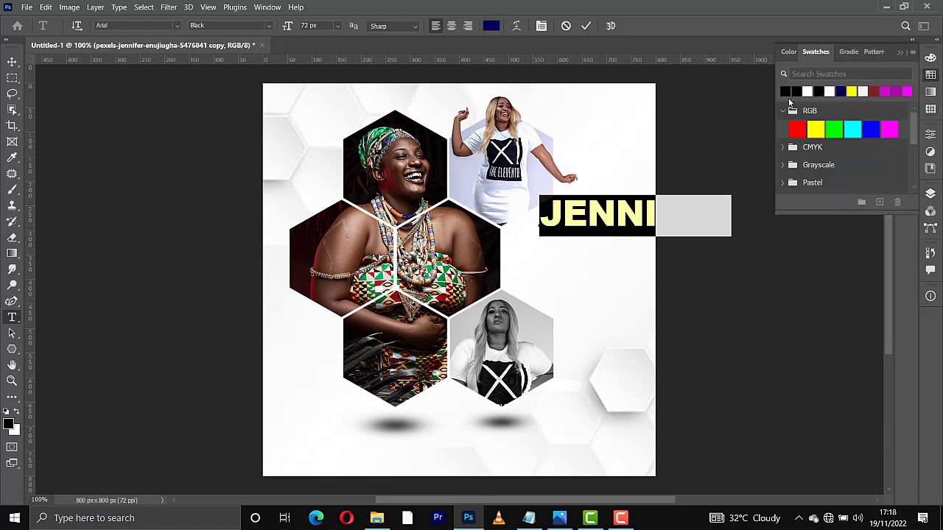
{"action": "key", "text": "alt+BackSpace"}
{"action": "left_click", "coordinate": [337, 28]}
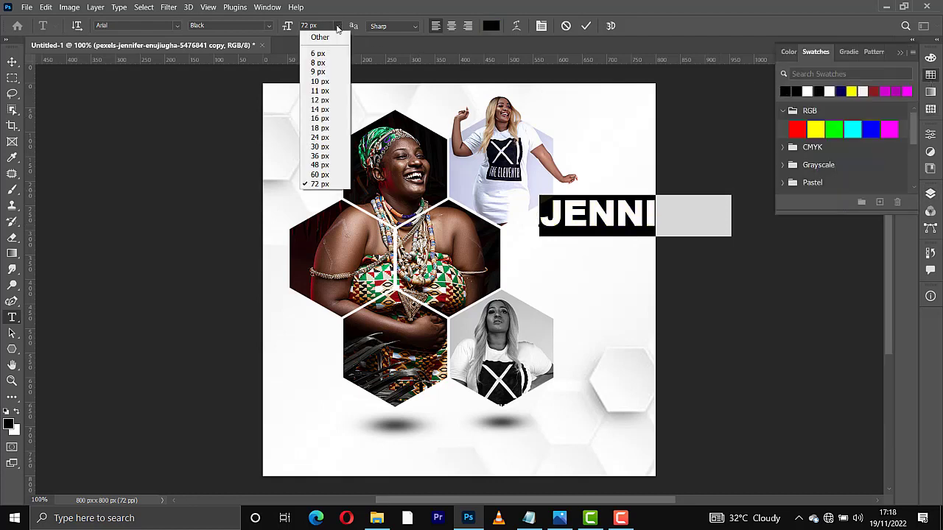
{"action": "left_click", "coordinate": [324, 156]}
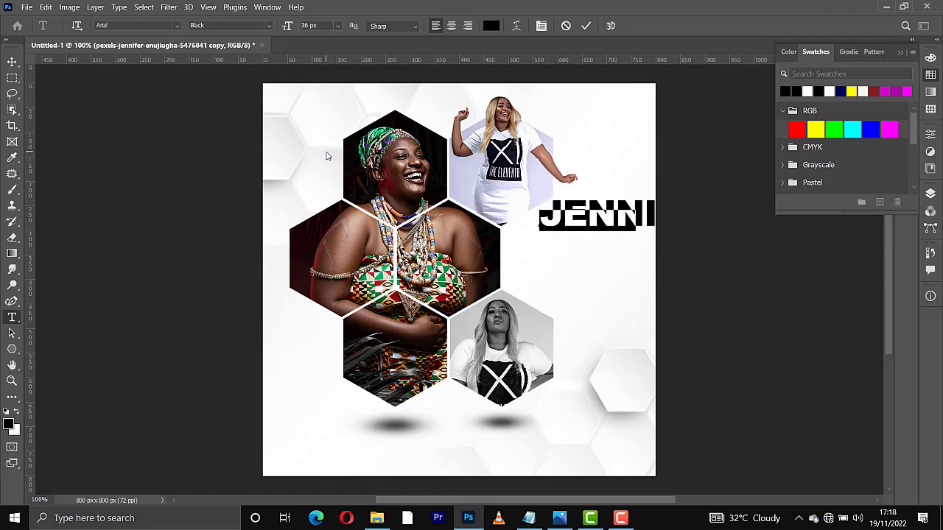
{"action": "left_click", "coordinate": [336, 28]}
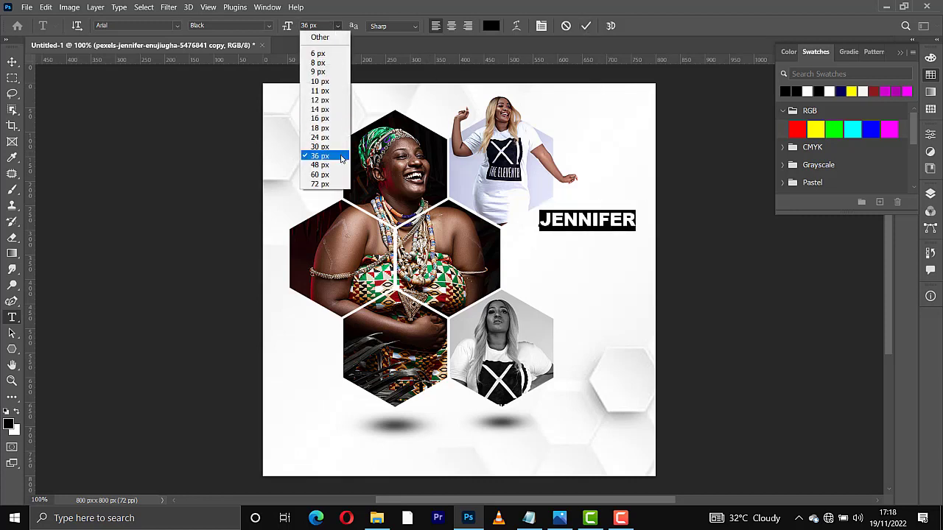
{"action": "left_click", "coordinate": [324, 146]}
{"action": "left_click", "coordinate": [587, 25]}
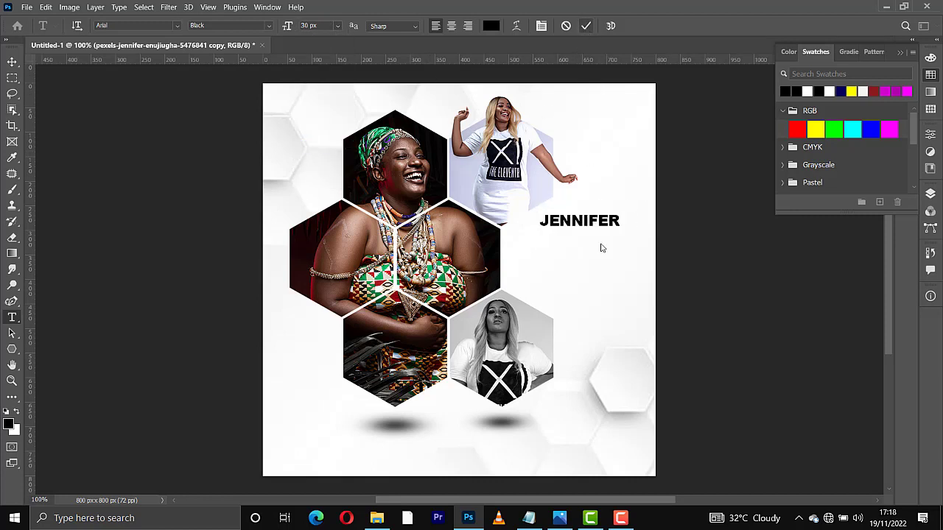
{"action": "key", "text": "v"}
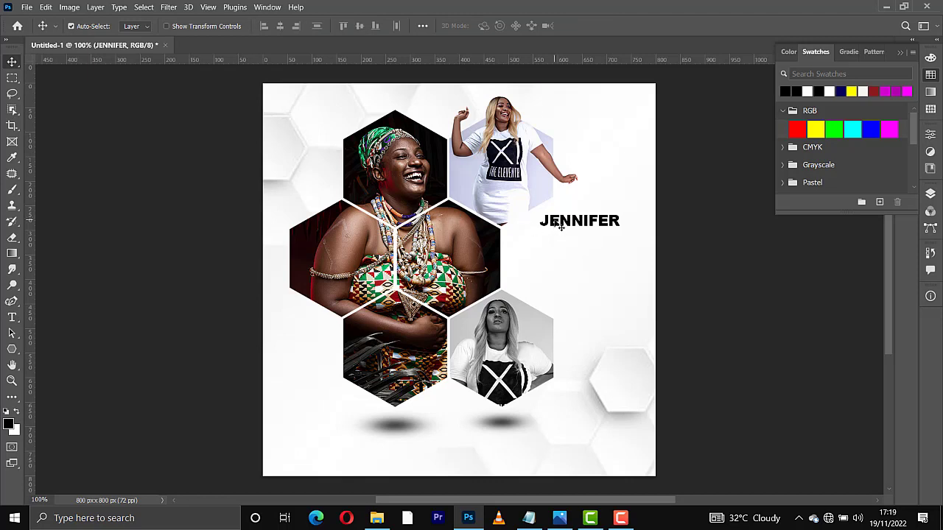
{"action": "left_click_drag", "start_coordinate": [566, 223], "coordinate": [564, 221]}
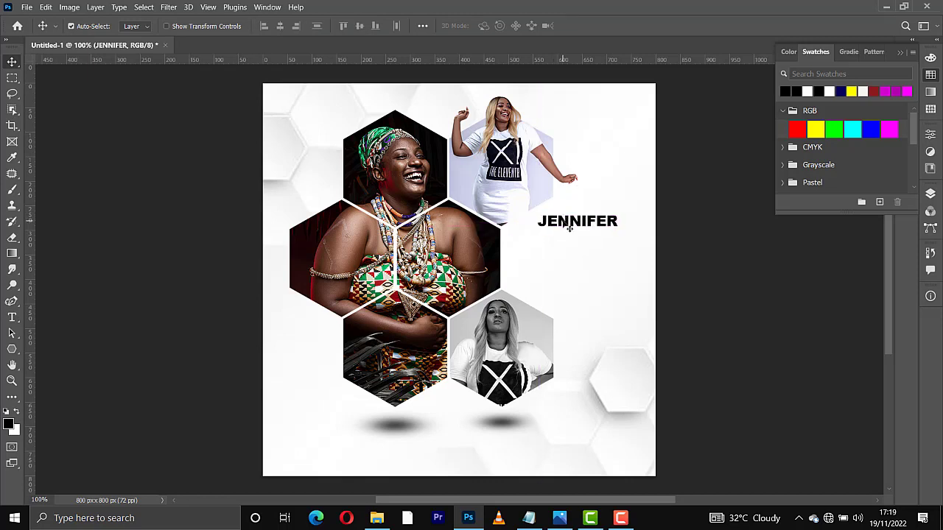
Step: Duplicate the name line just below and retype it as the surname, checking spelling against the photo file names
{"action": "left_click_drag", "start_coordinate": [569, 227], "coordinate": [568, 245]}
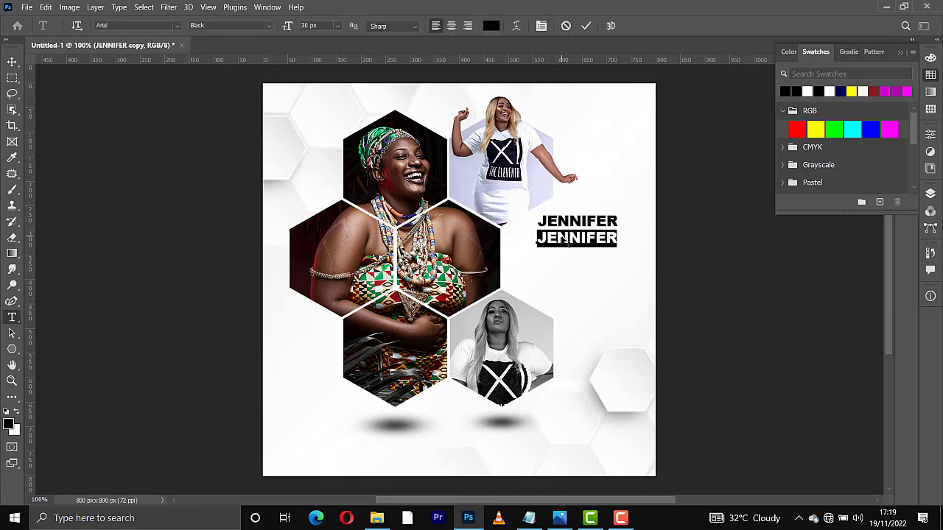
{"action": "left_click", "coordinate": [377, 518]}
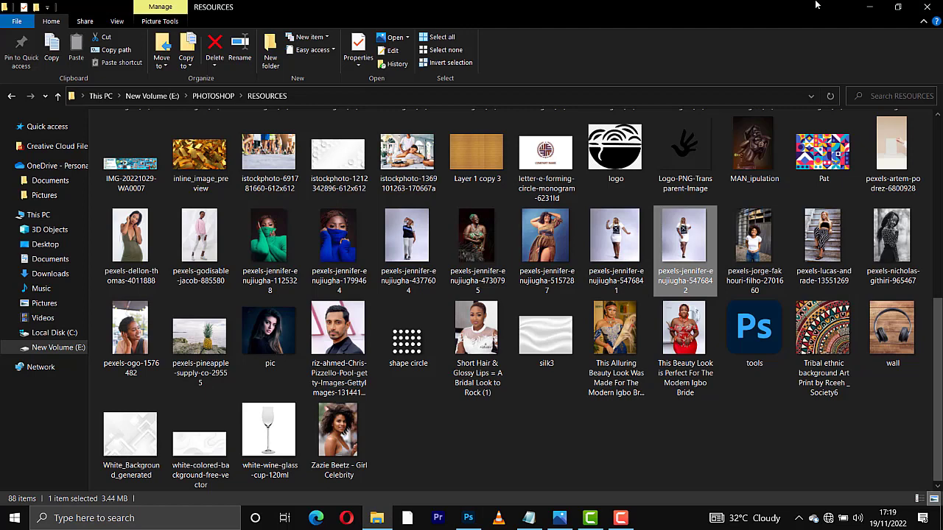
{"action": "left_click", "coordinate": [869, 7]}
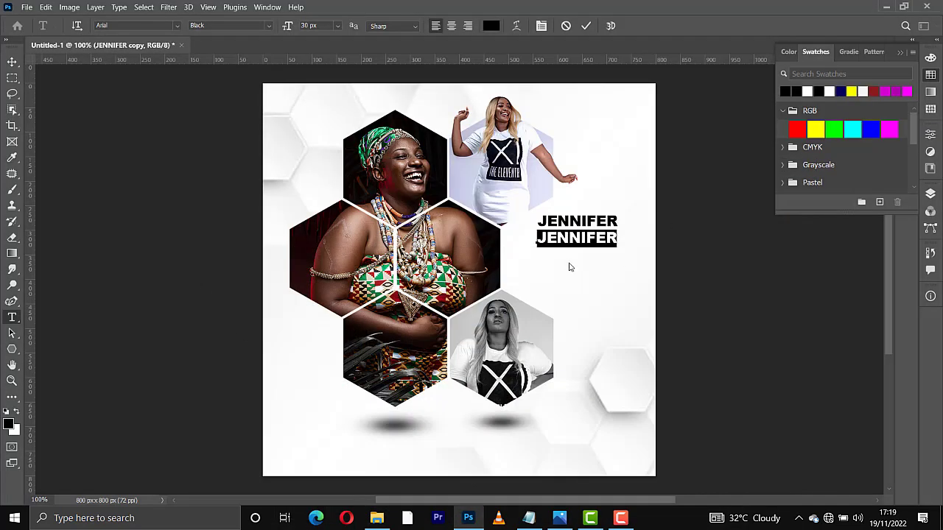
{"action": "type", "text": "Enu"}
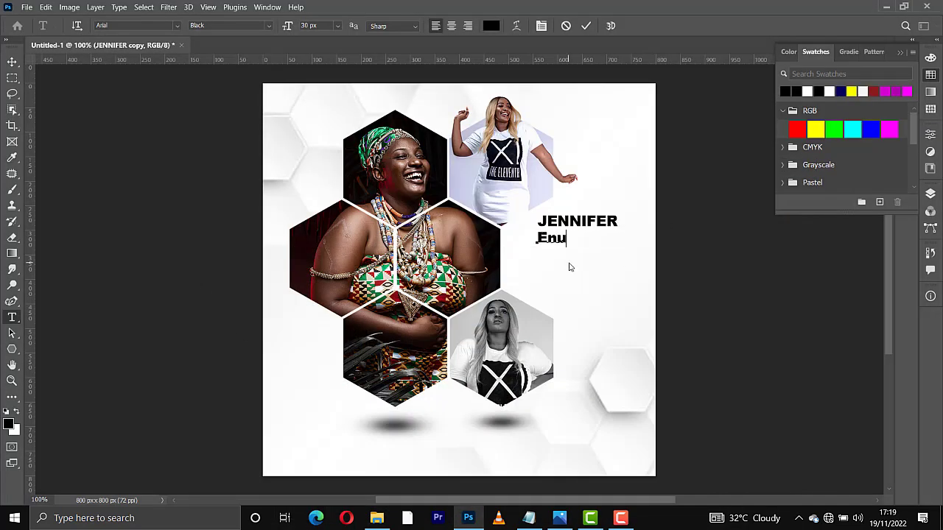
{"action": "left_click", "coordinate": [377, 518]}
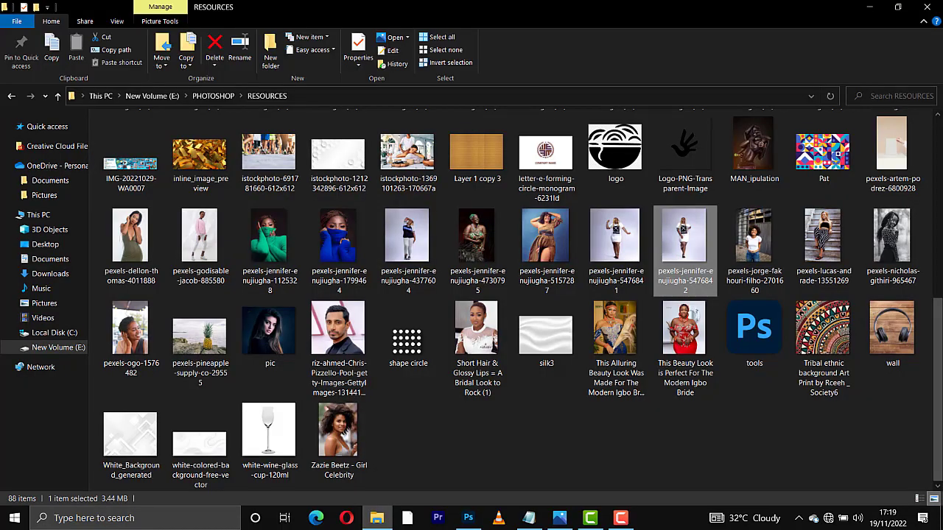
{"action": "key", "text": "alt+Tab"}
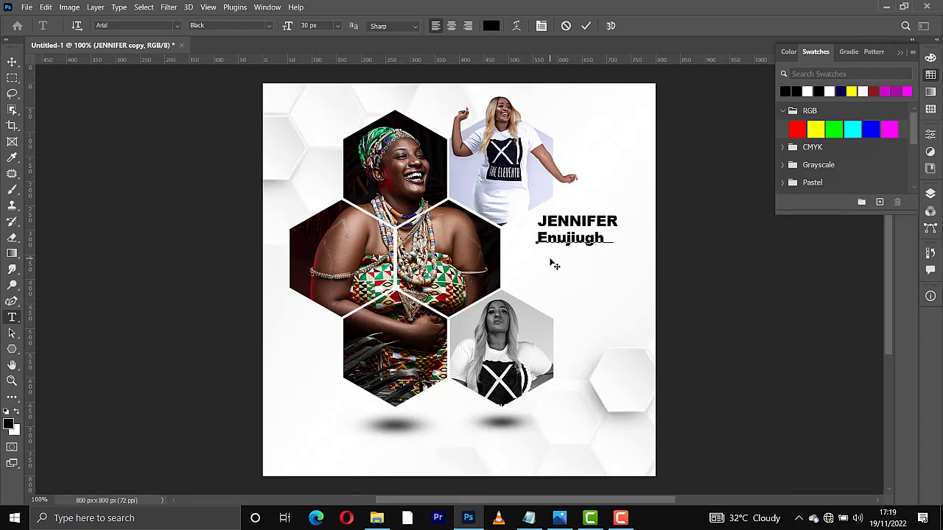
{"action": "type", "text": "a"}
Step: Set the surname to Arial Bold and nudge it into place beneath the first name
{"action": "left_click_drag", "start_coordinate": [615, 240], "coordinate": [538, 240]}
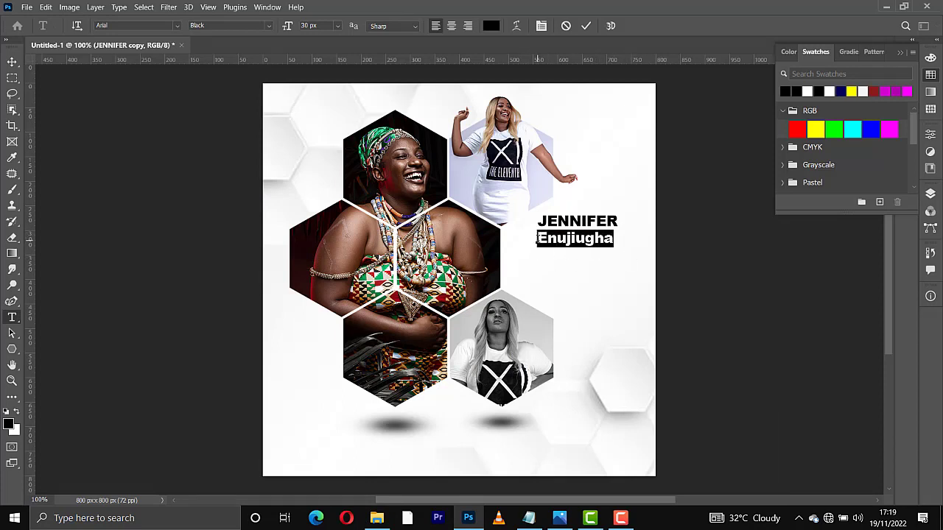
{"action": "left_click", "coordinate": [266, 26]}
{"action": "left_click", "coordinate": [263, 96]}
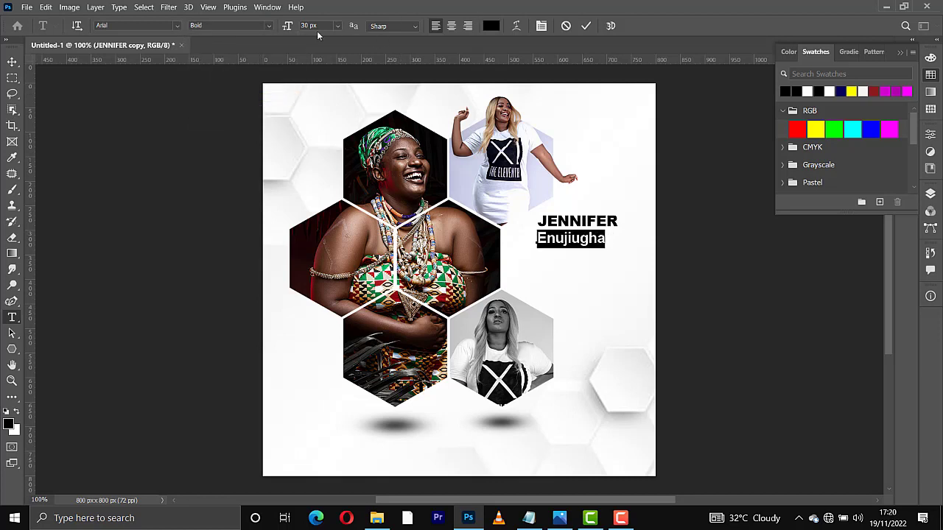
{"action": "key", "text": "ctrl+Return"}
{"action": "key", "text": "v"}
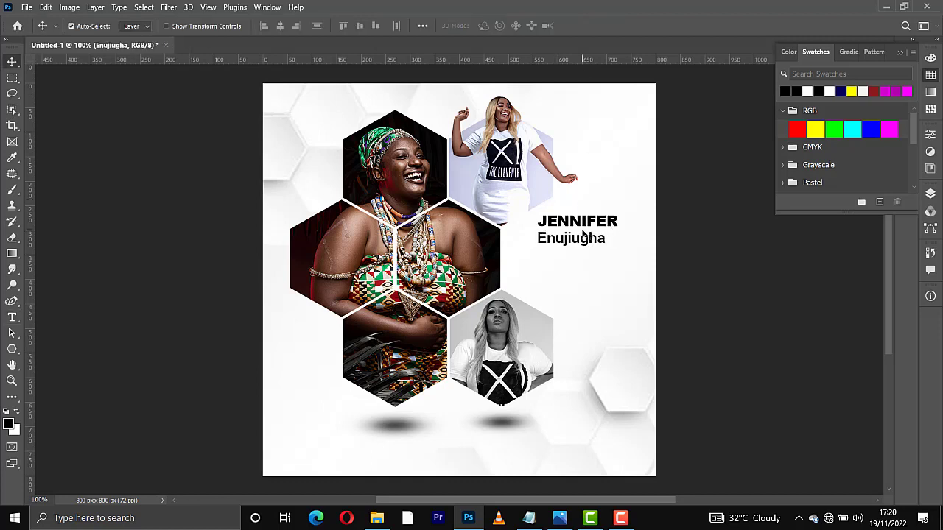
{"action": "left_click_drag", "start_coordinate": [583, 234], "coordinate": [586, 235]}
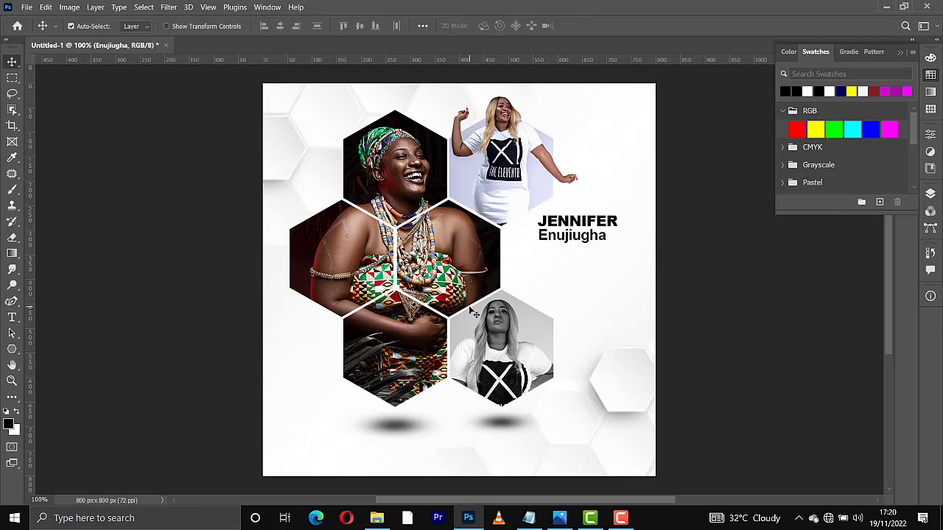
{"action": "key", "text": "Right"}
{"action": "double_click", "coordinate": [548, 237]}
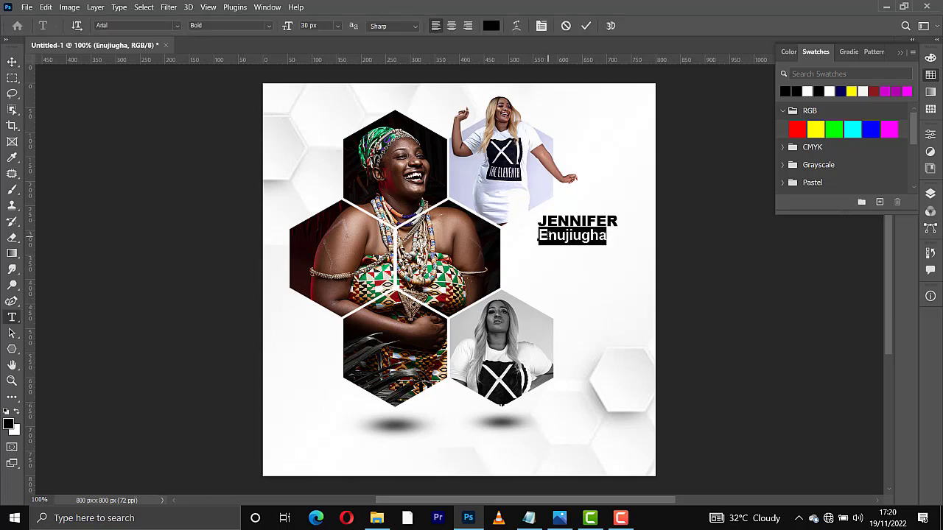
{"action": "left_click", "coordinate": [585, 26]}
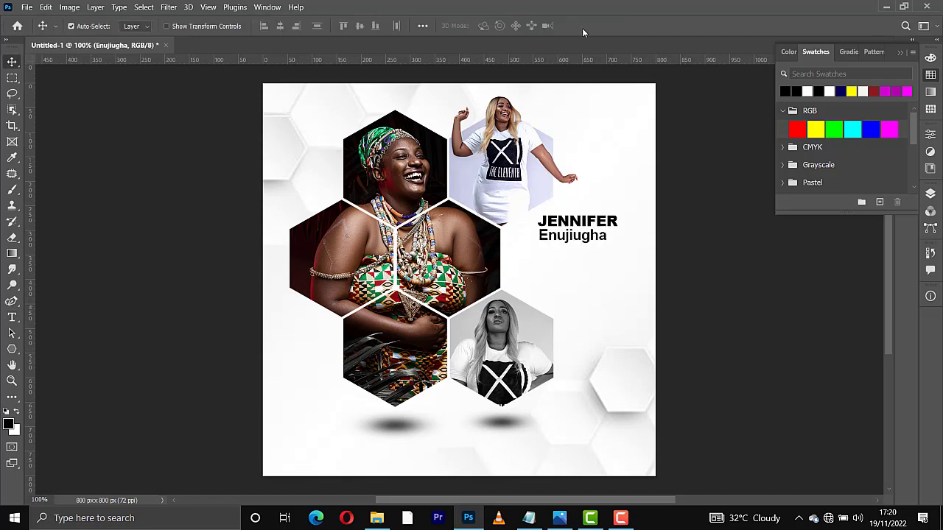
Step: Draw a small triangle above JENNIFER, then reposition it and rotate it to -53.55°
{"action": "key", "text": "Down"}
{"action": "left_click_drag", "start_coordinate": [11, 349], "coordinate": [55, 380]}
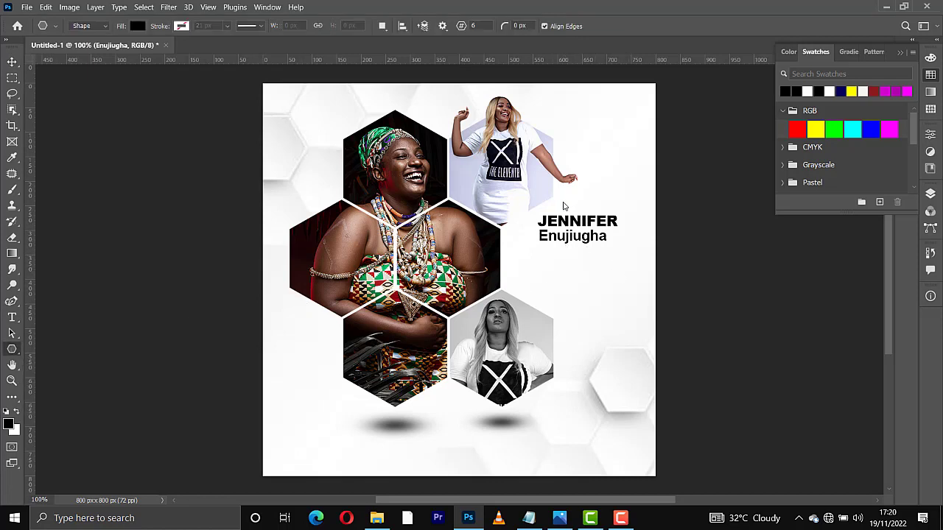
{"action": "left_click_drag", "start_coordinate": [565, 199], "coordinate": [577, 207]}
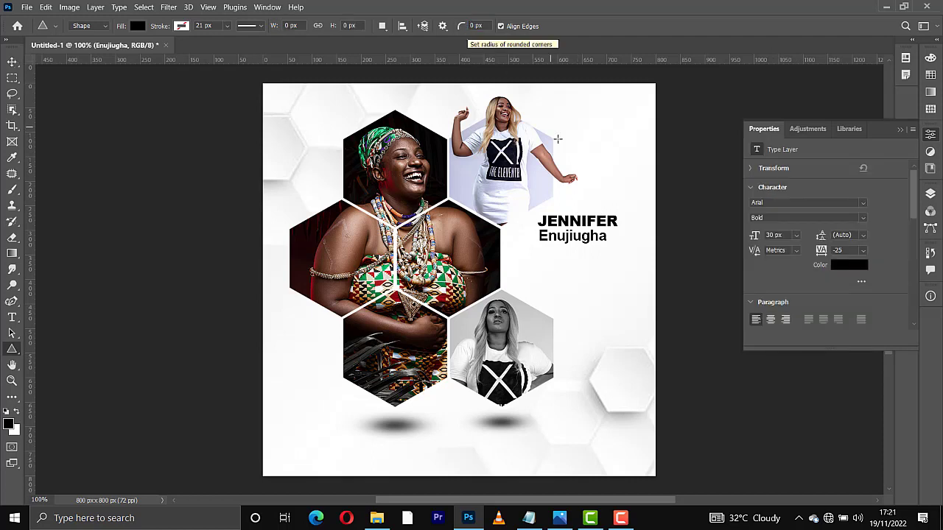
{"action": "mouse_move", "coordinate": [570, 193]}
{"action": "left_mouse_down"}
{"action": "mouse_move", "coordinate": [579, 209]}
{"action": "mouse_move", "coordinate": [589, 189]}
{"action": "mouse_move", "coordinate": [566, 206]}
{"action": "left_mouse_up"}
{"action": "key", "text": "v"}
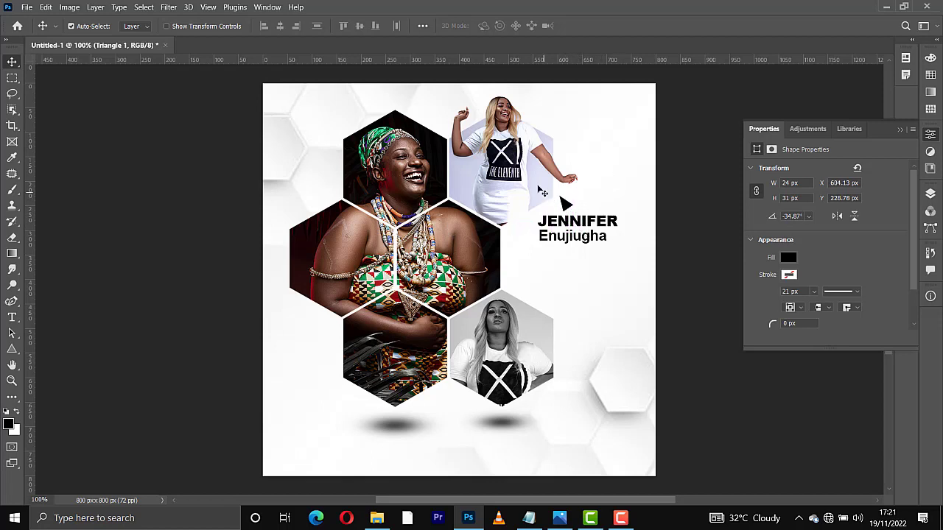
{"action": "key", "text": "ctrl+t"}
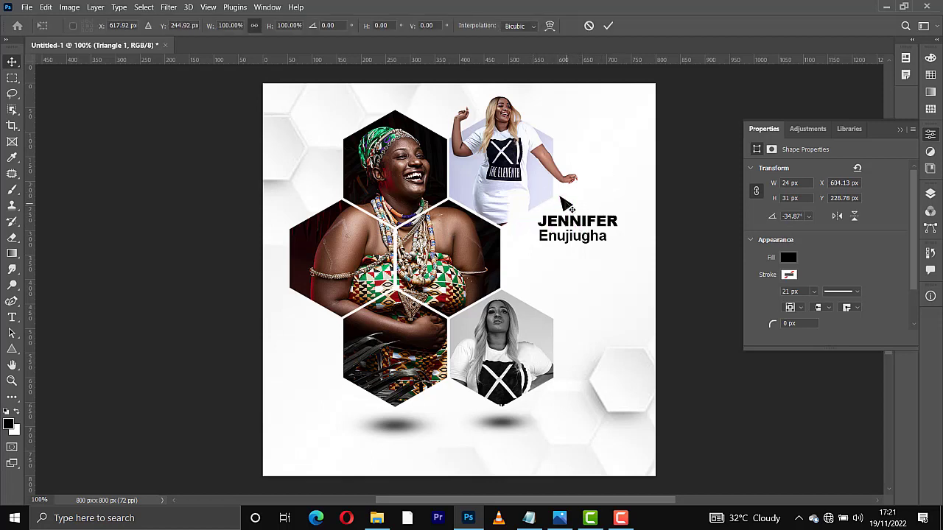
{"action": "key", "text": "Return"}
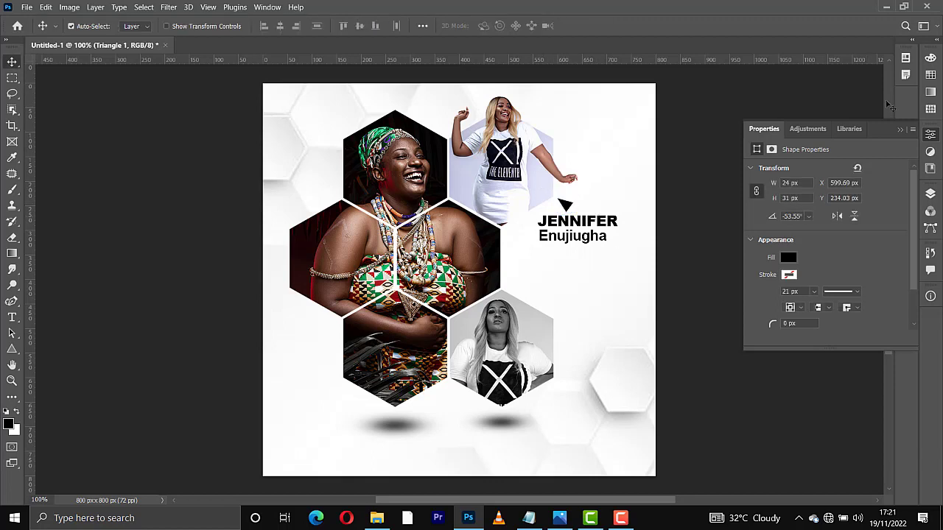
Step: Shrink both selected name text layers together to about 60% and nudge them into place
{"action": "left_click", "coordinate": [931, 193]}
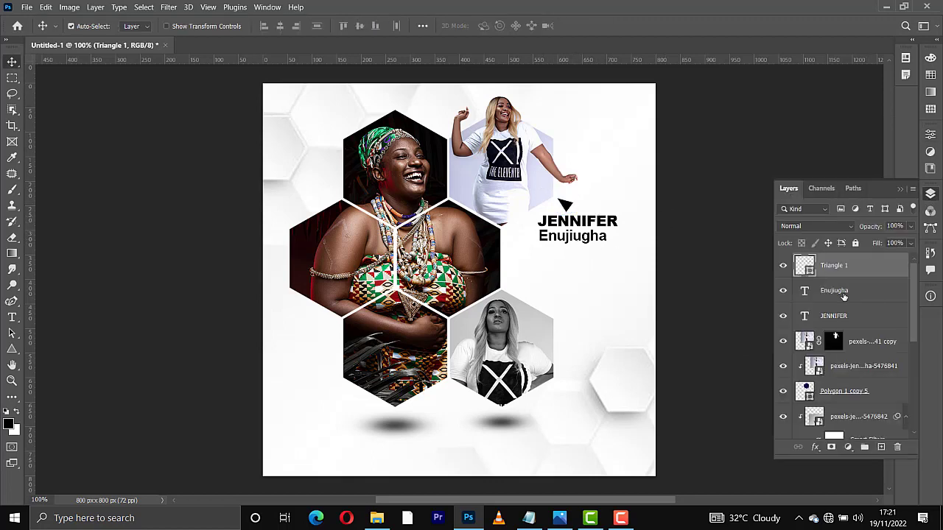
{"action": "left_click", "coordinate": [846, 299]}
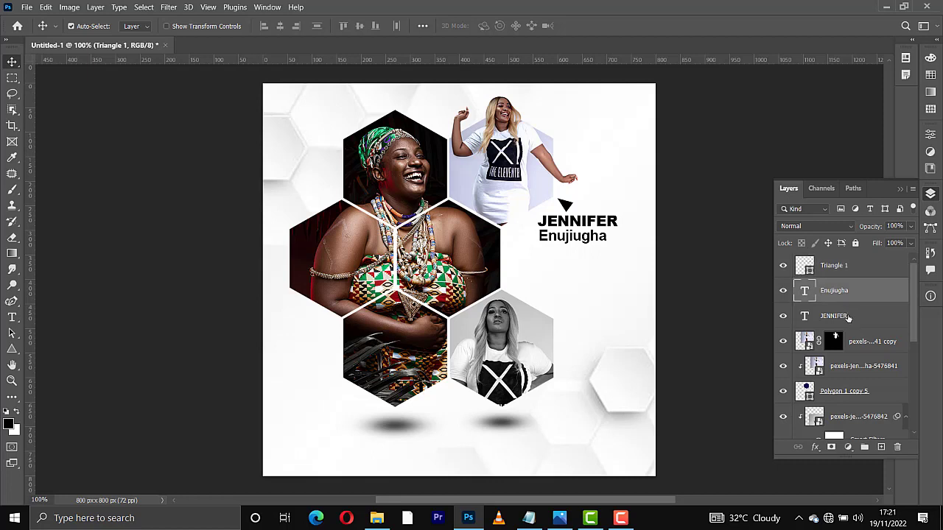
{"action": "left_click", "coordinate": [848, 317], "text": "shift"}
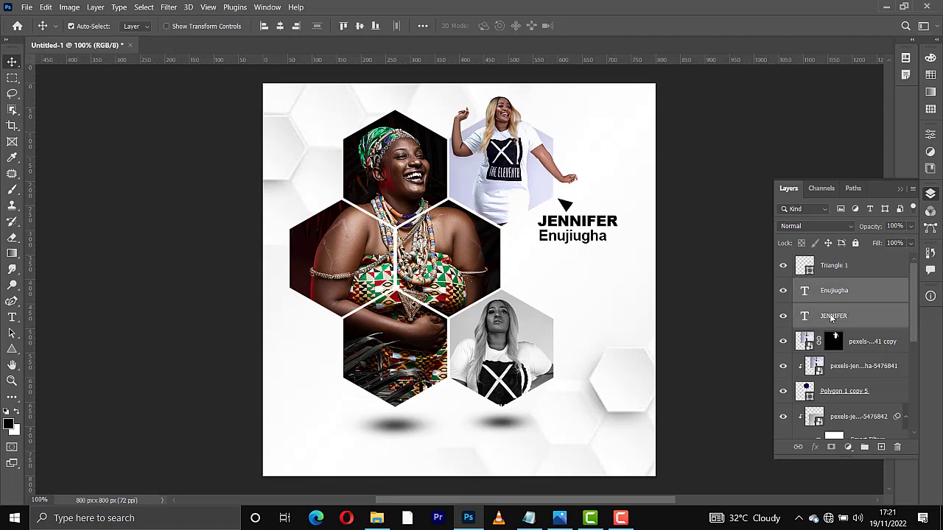
{"action": "key", "text": "ctrl+t"}
{"action": "left_click_drag", "start_coordinate": [579, 245], "coordinate": [548, 224]}
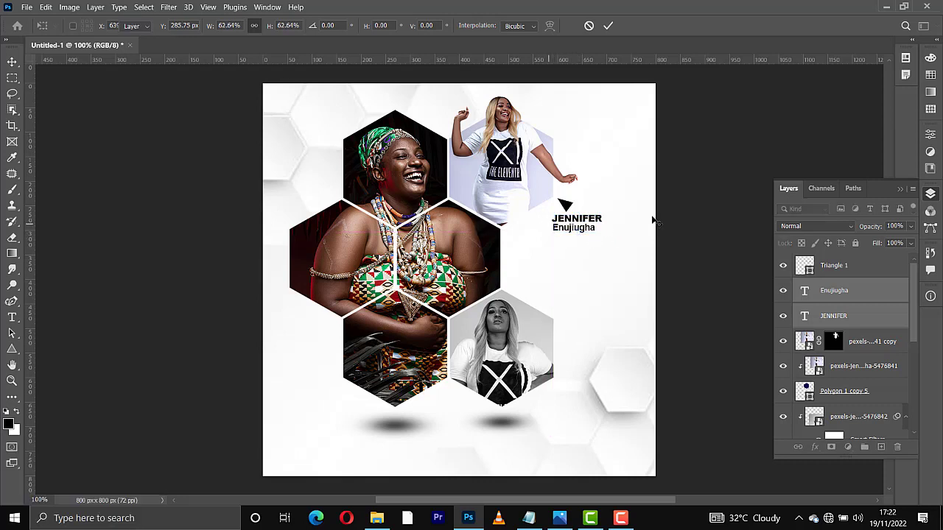
{"action": "key", "text": "Return"}
{"action": "key", "text": "Left"}
{"action": "key", "text": "Left"}
{"action": "key", "text": "Left"}
{"action": "key", "text": "Left"}
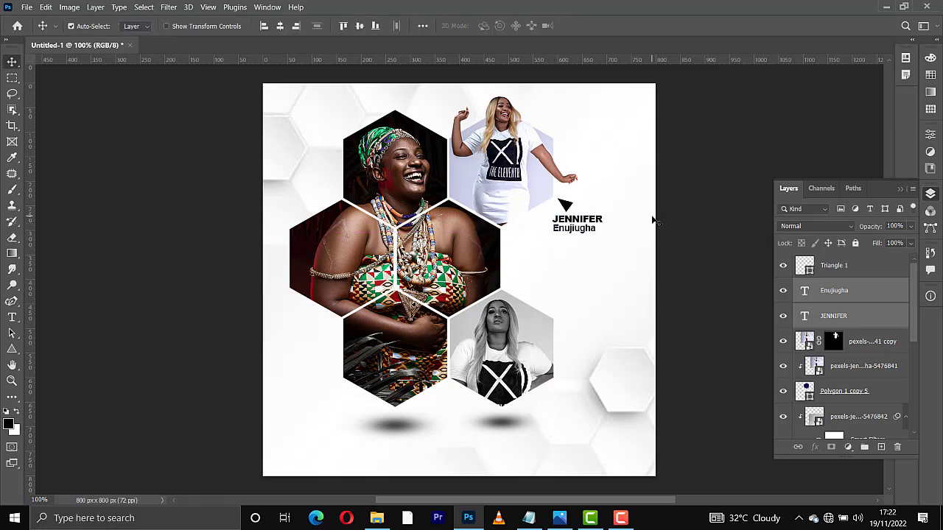
{"action": "key", "text": "Up"}
{"action": "key", "text": "Up"}
{"action": "key", "text": "Down"}
{"action": "key", "text": "Down"}
{"action": "key", "text": "Down"}
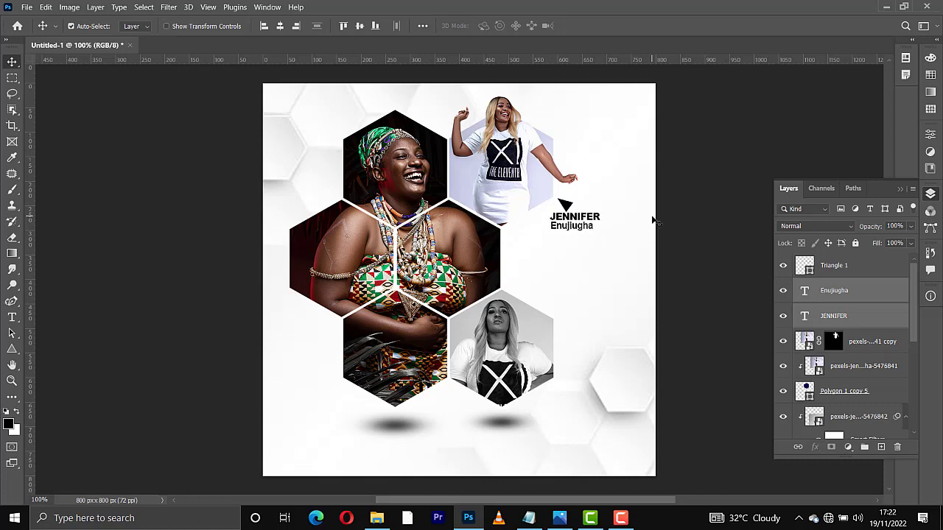
{"action": "key", "text": "Left"}
Step: Enlarge the name block to about 115.59% and nudge it slightly right
{"action": "key", "text": "ctrl+t"}
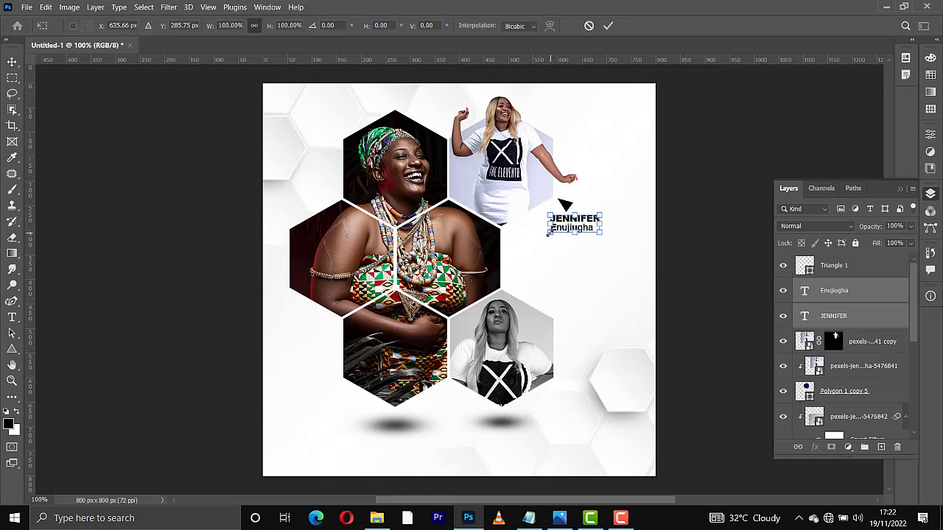
{"action": "left_click_drag", "start_coordinate": [550, 233], "coordinate": [546, 235]}
{"action": "left_click_drag", "start_coordinate": [603, 235], "coordinate": [604, 235]}
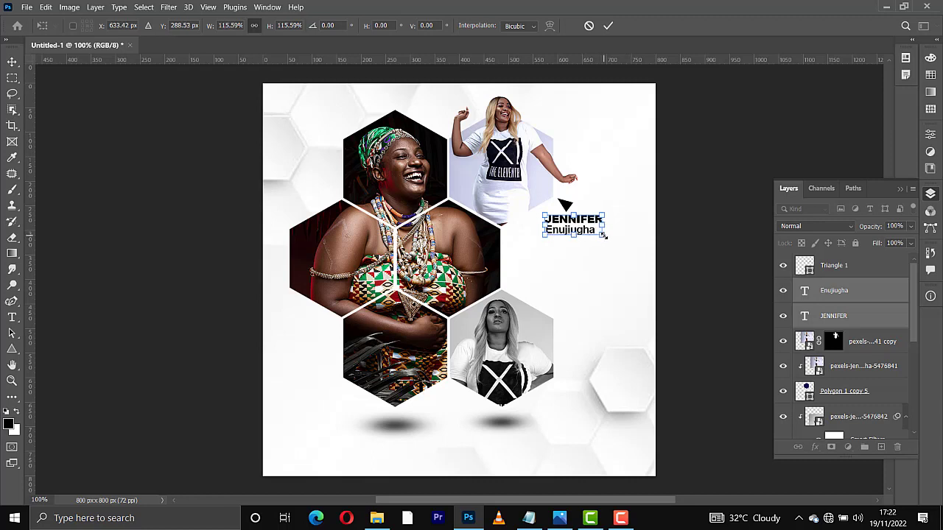
{"action": "key", "text": "Return"}
{"action": "key", "text": "Right"}
{"action": "key", "text": "Right"}
{"action": "key", "text": "Right"}
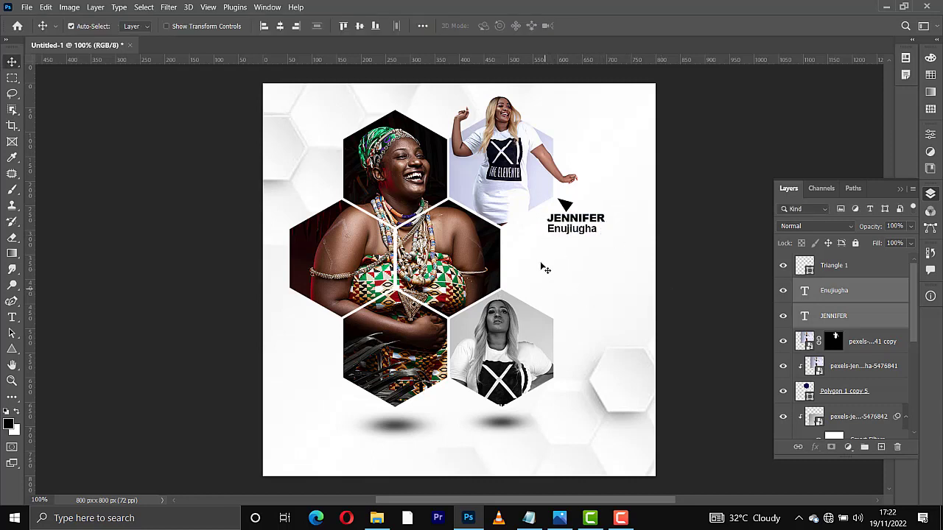
Step: Duplicate the surname line below the name and retype it as Happy
{"action": "left_click", "coordinate": [823, 295]}
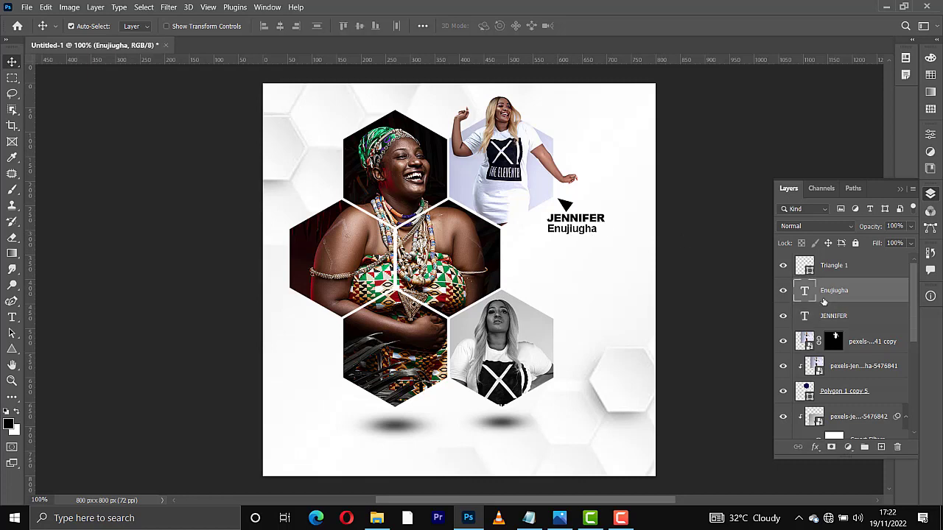
{"action": "left_click", "coordinate": [570, 225]}
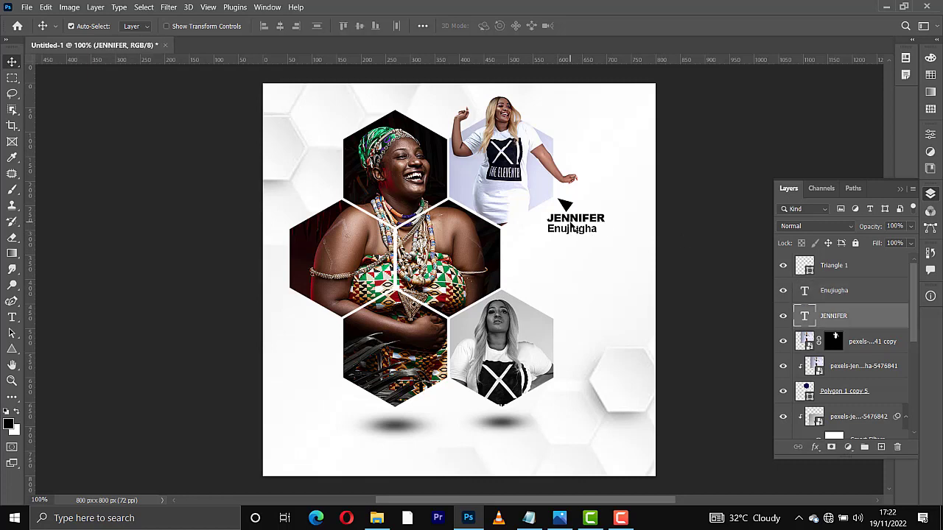
{"action": "left_click", "coordinate": [828, 294]}
{"action": "key", "text": "ctrl+j"}
{"action": "key", "text": "shift+Down"}
{"action": "key", "text": "shift+Down"}
{"action": "key", "text": "shift+Down"}
{"action": "key", "text": "shift+Down"}
{"action": "key", "text": "shift+Down"}
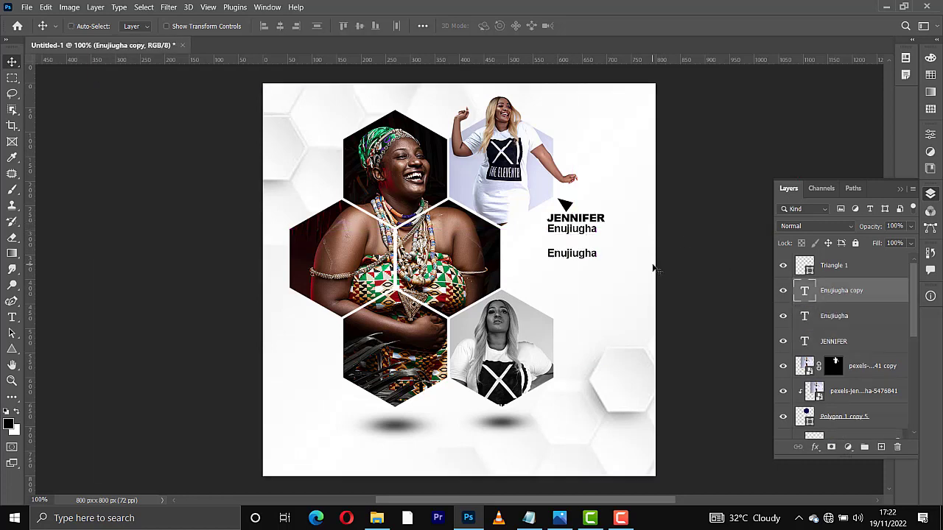
{"action": "key", "text": "shift+Down"}
{"action": "key", "text": "shift+Left"}
{"action": "key", "text": "shift+Left"}
{"action": "key", "text": "shift+Left"}
{"action": "key", "text": "shift+Left"}
{"action": "key", "text": "shift+Left"}
{"action": "key", "text": "shift+Left"}
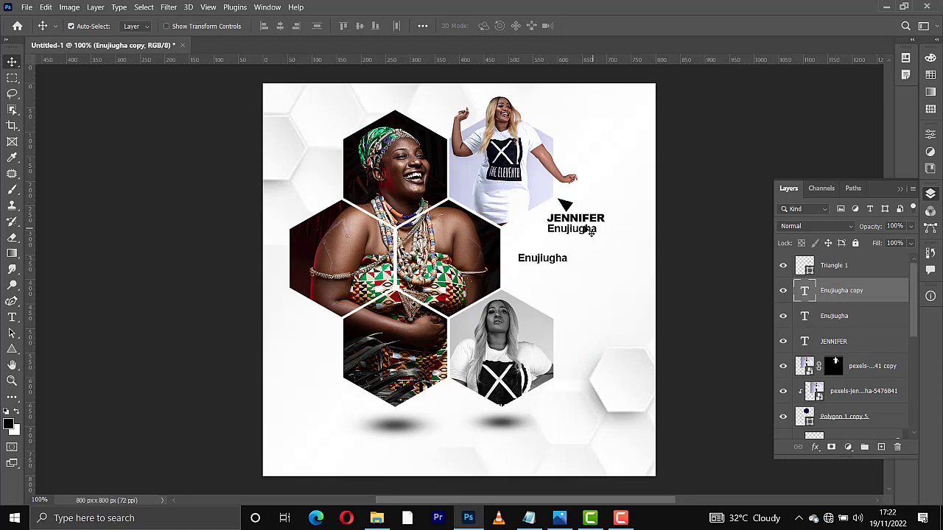
{"action": "double_click", "coordinate": [542, 258]}
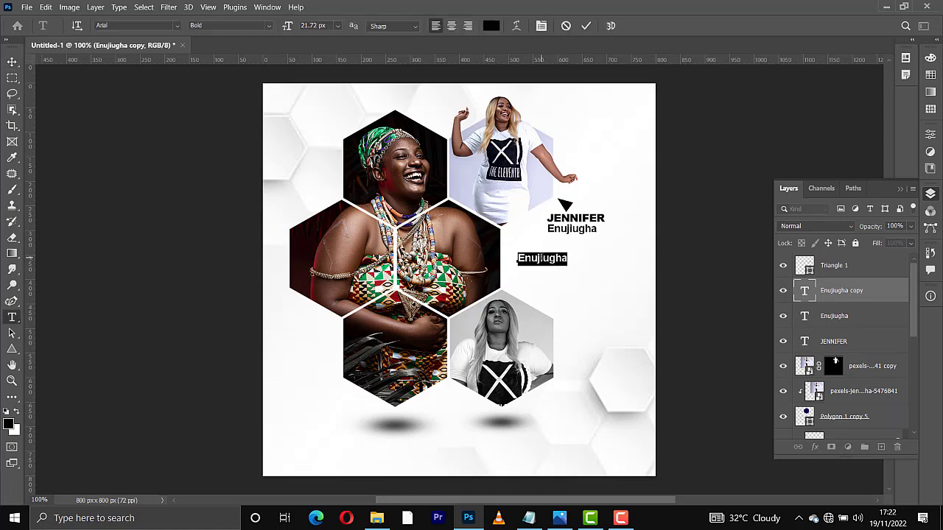
{"action": "type", "text": "Happy"}
{"action": "left_click", "coordinate": [585, 26]}
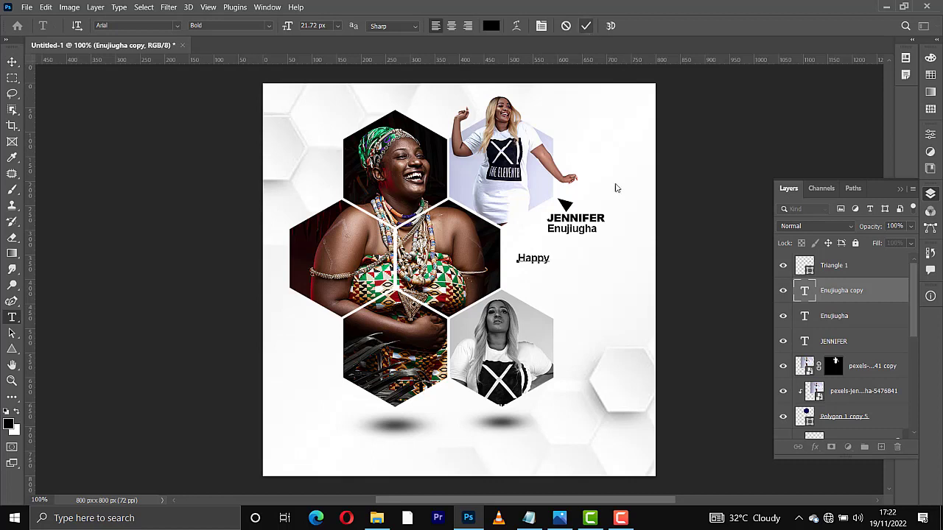
Step: Duplicate the first-name line below Happy, retype it as BIRTHDAY at 48 px, and align it
{"action": "key", "text": "v"}
{"action": "left_click", "coordinate": [581, 220], "text": "ctrl"}
{"action": "left_click_drag", "start_coordinate": [581, 221], "coordinate": [559, 278]}
{"action": "double_click", "coordinate": [558, 278]}
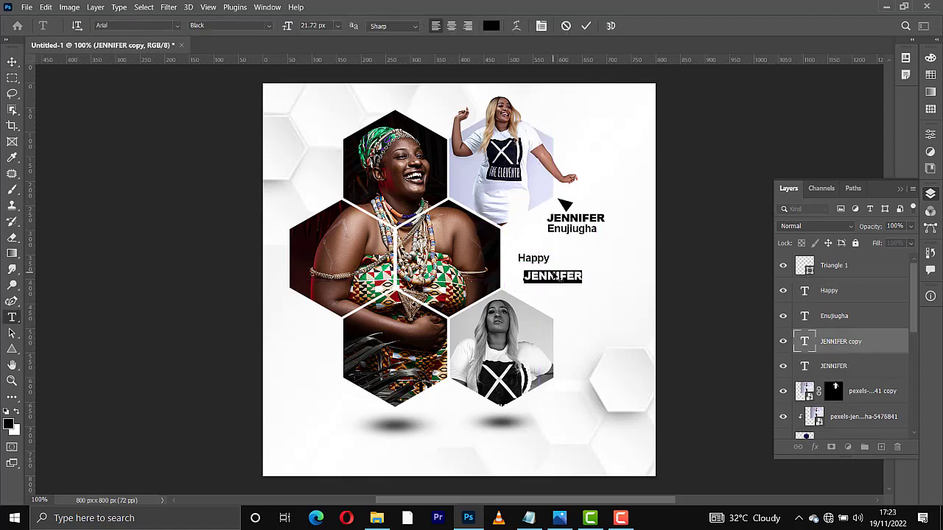
{"action": "type", "text": "BIRTHDA"}
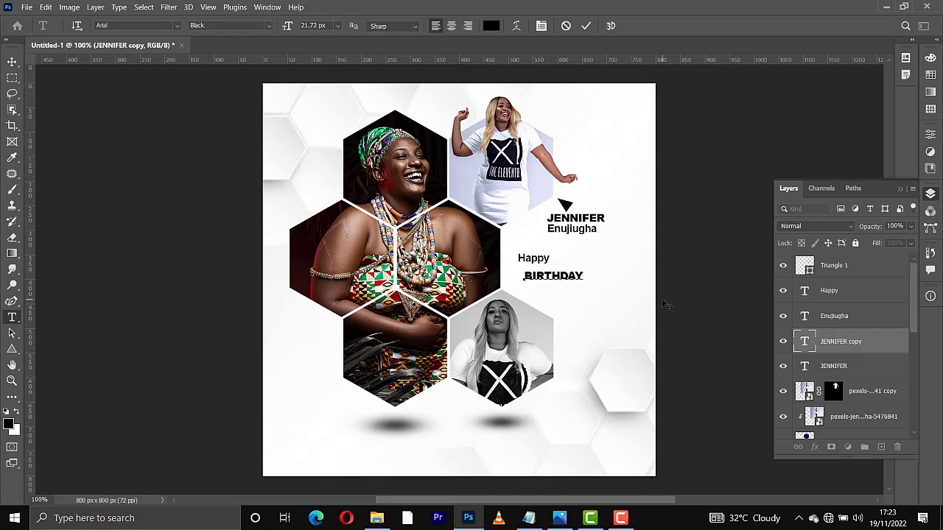
{"action": "type", "text": "Y"}
{"action": "key", "text": "ctrl+a"}
{"action": "left_click", "coordinate": [337, 26]}
{"action": "left_click", "coordinate": [330, 159]}
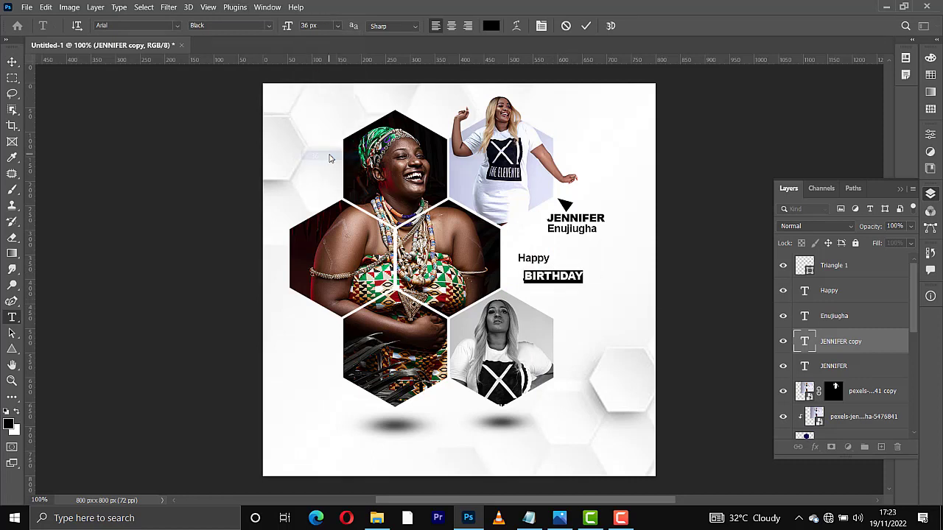
{"action": "left_click", "coordinate": [338, 27]}
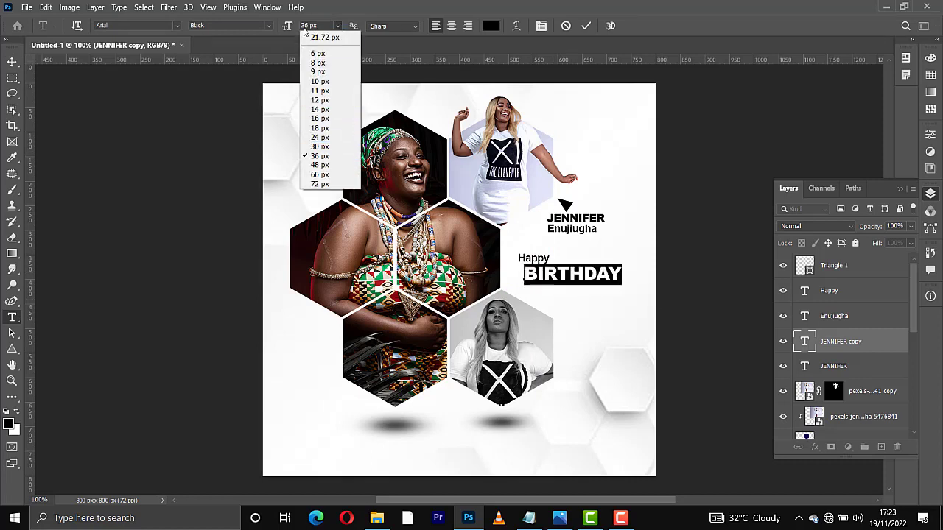
{"action": "left_click", "coordinate": [324, 165]}
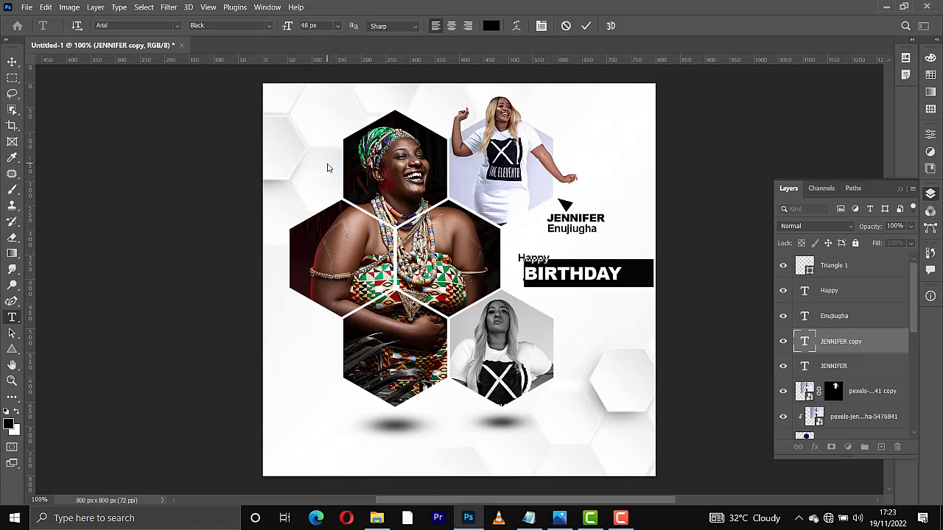
{"action": "left_click", "coordinate": [586, 26]}
{"action": "key", "text": "v"}
{"action": "left_click_drag", "start_coordinate": [565, 277], "coordinate": [559, 281]}
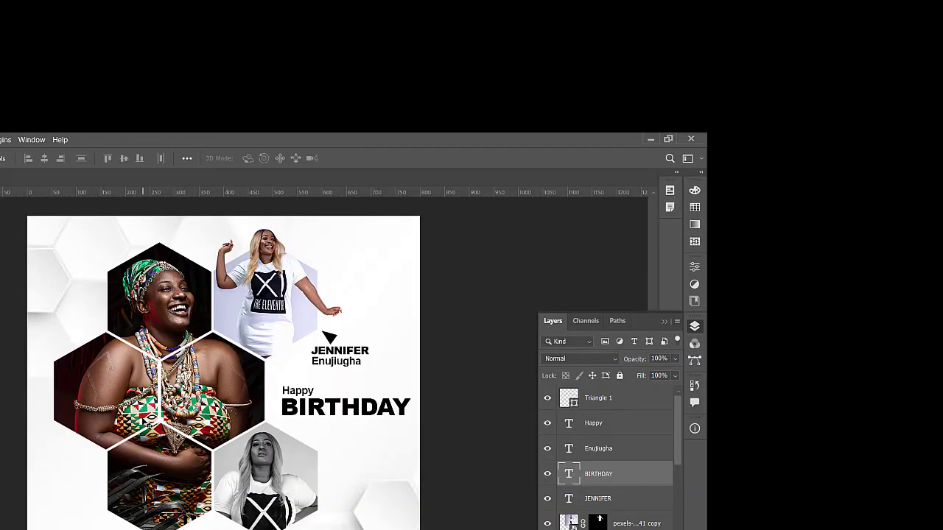
Step: Set the Eyedropper to Point Sample and apply the recent red swatch to BIRTHDAY
{"action": "key", "text": "i"}
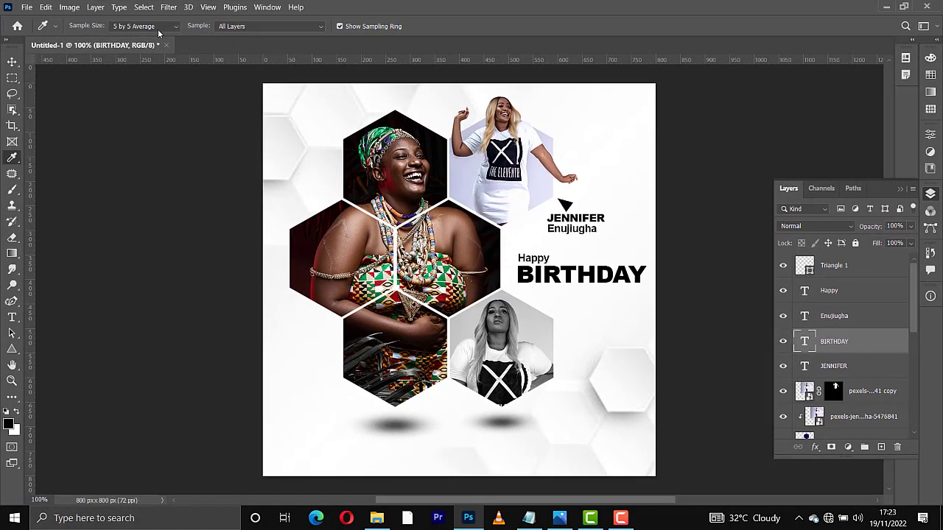
{"action": "left_click", "coordinate": [157, 26]}
{"action": "left_click", "coordinate": [147, 36]}
{"action": "left_click", "coordinate": [930, 82]}
{"action": "left_click", "coordinate": [784, 92]}
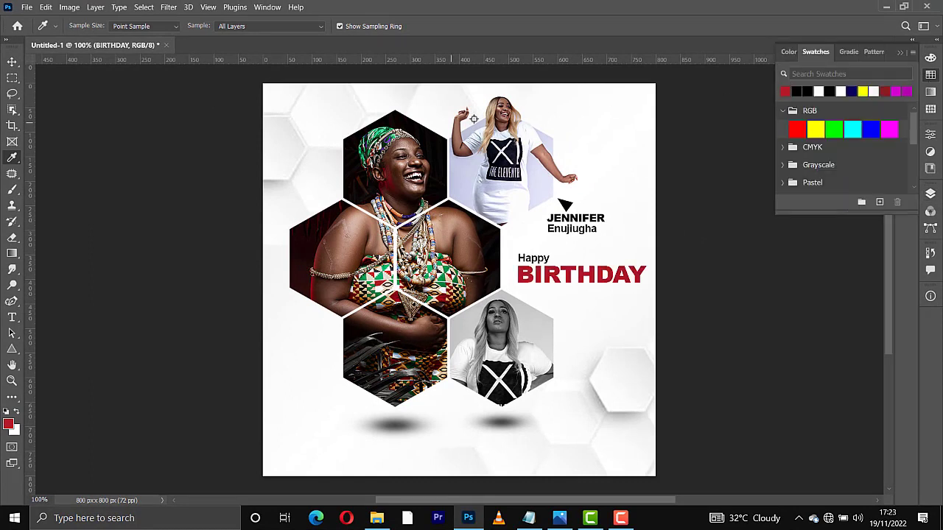
Step: Scale Happy up to about 150% and move both name lines up beside the triangle
{"action": "key", "text": "v"}
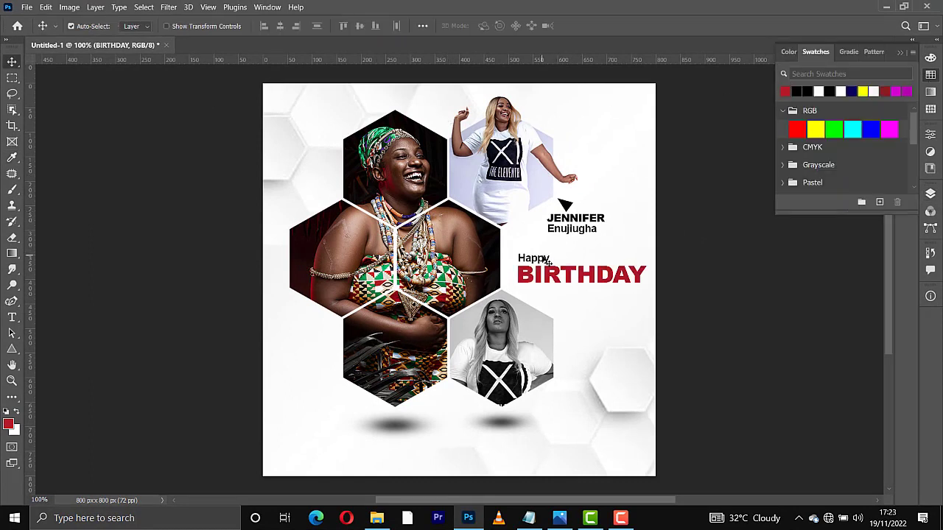
{"action": "left_click", "coordinate": [546, 264]}
{"action": "key", "text": "ctrl+t"}
{"action": "left_click_drag", "start_coordinate": [550, 254], "coordinate": [564, 257]}
{"action": "key", "text": "Return"}
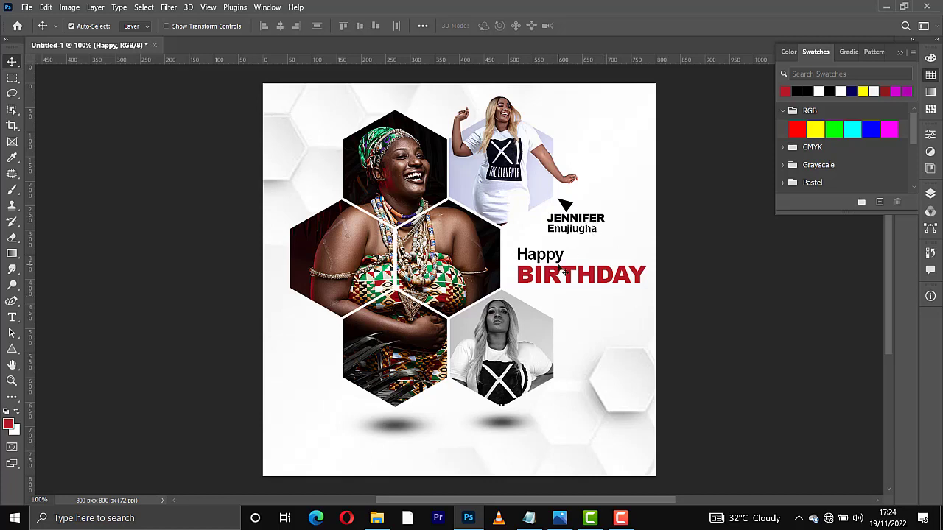
{"action": "left_click_drag", "start_coordinate": [589, 225], "coordinate": [615, 207]}
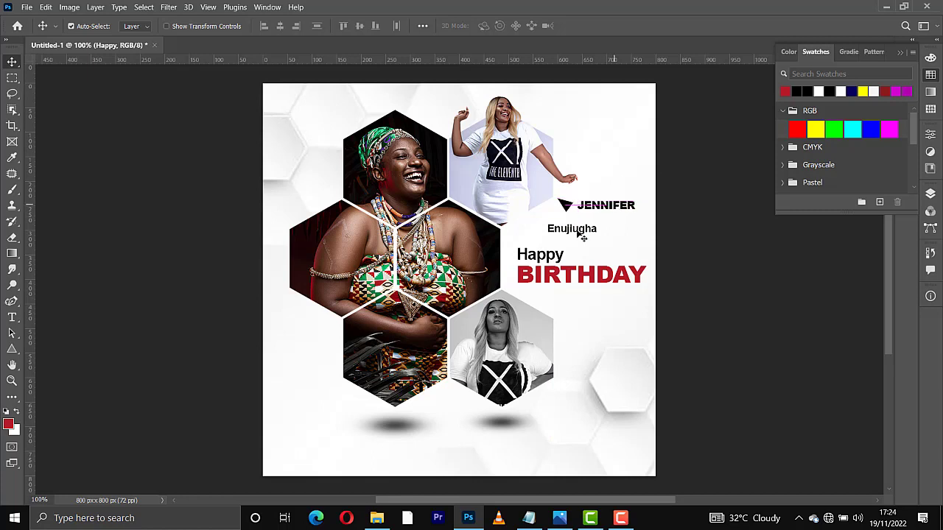
{"action": "left_click_drag", "start_coordinate": [579, 231], "coordinate": [602, 220]}
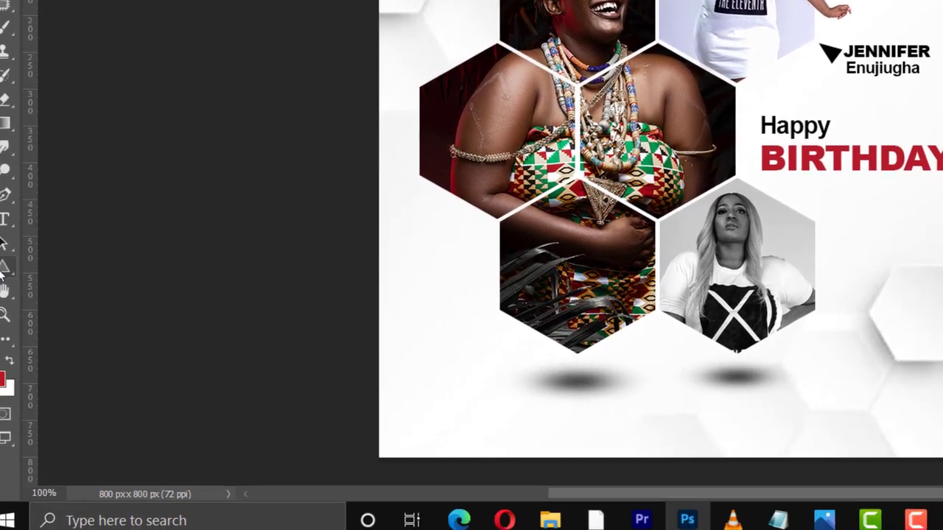
Step: Draw a small navy rectangle bar near the card's bottom right
{"action": "right_click", "coordinate": [17, 255]}
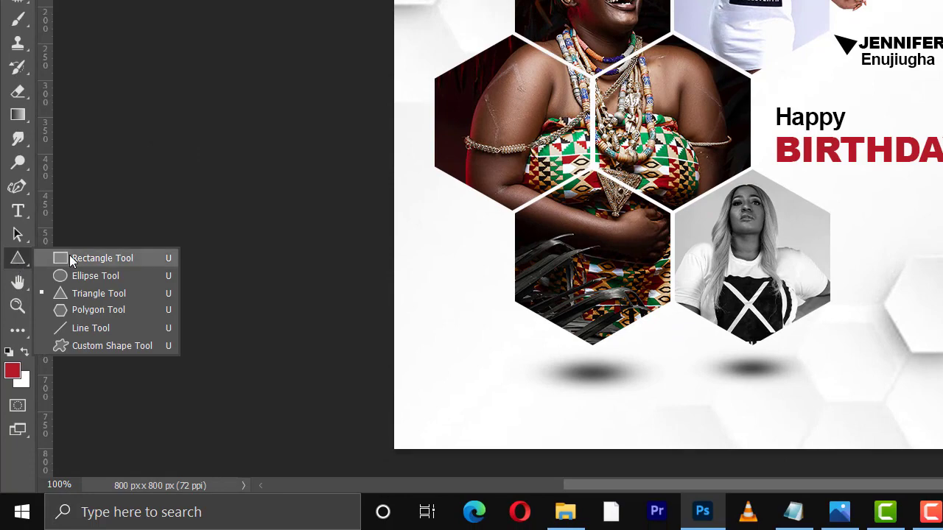
{"action": "left_click", "coordinate": [95, 257]}
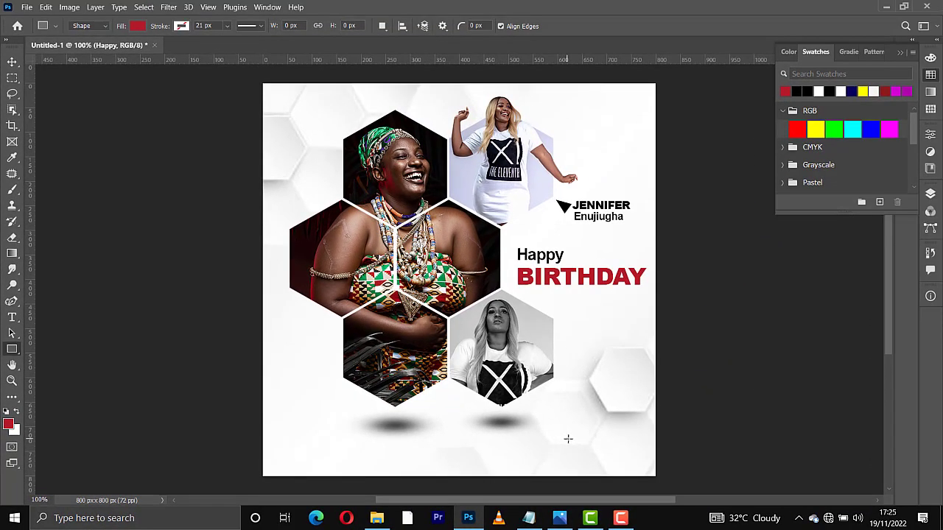
{"action": "left_click_drag", "start_coordinate": [801, 402], "coordinate": [833, 407]}
{"action": "left_click_drag", "start_coordinate": [589, 442], "coordinate": [589, 442]}
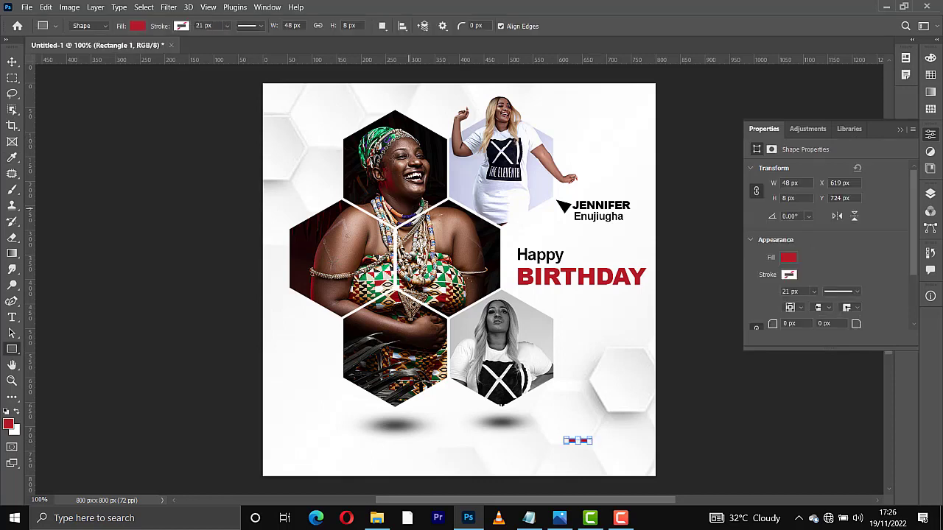
{"action": "key", "text": "i"}
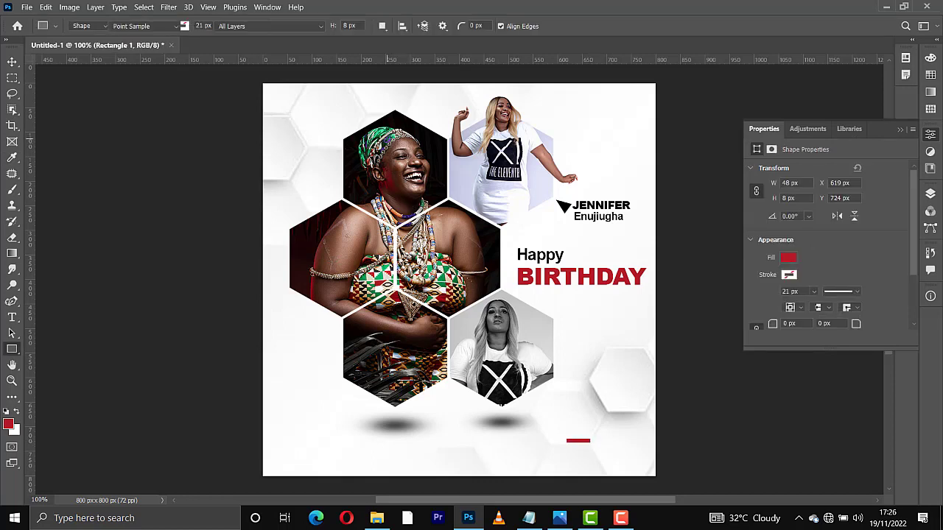
{"action": "left_click", "coordinate": [389, 138]}
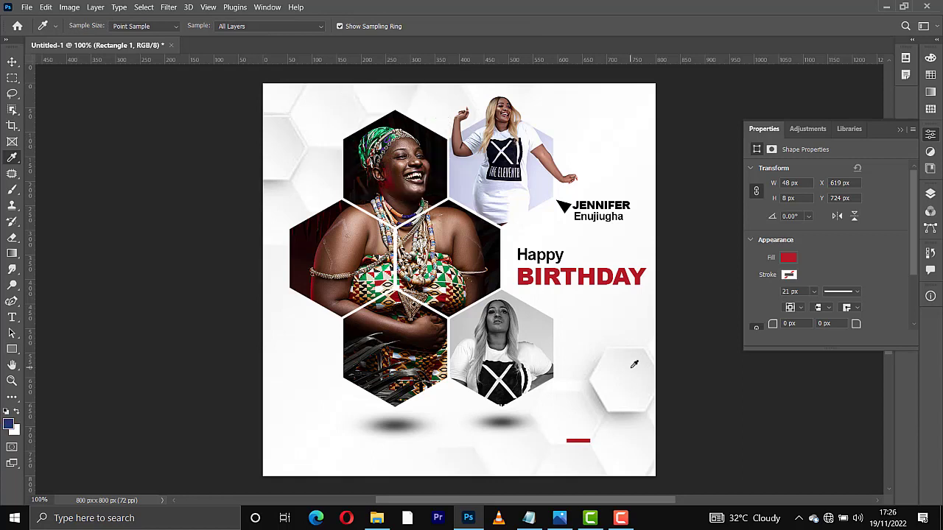
{"action": "key", "text": "v"}
{"action": "left_click", "coordinate": [931, 75]}
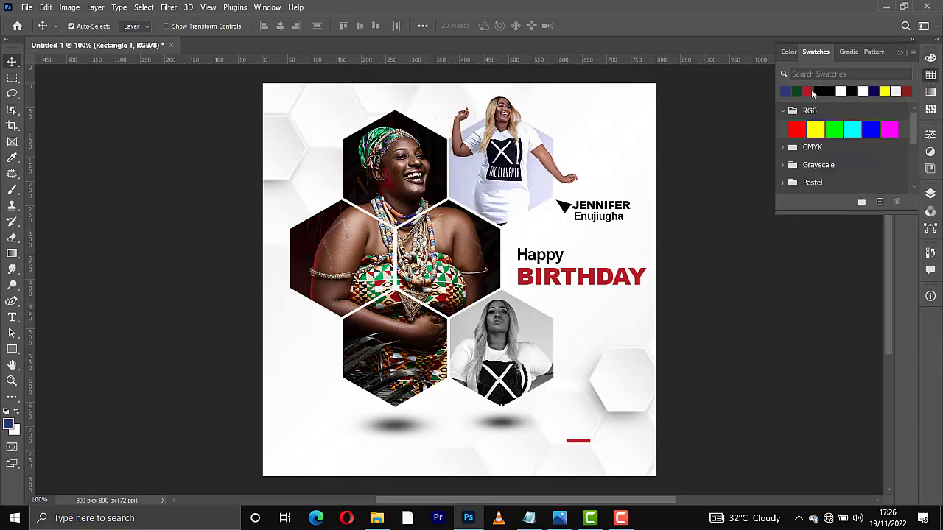
{"action": "left_click", "coordinate": [786, 90]}
Step: Duplicate the bar twice, colouring the copies green and red
{"action": "key", "text": "ctrl+j"}
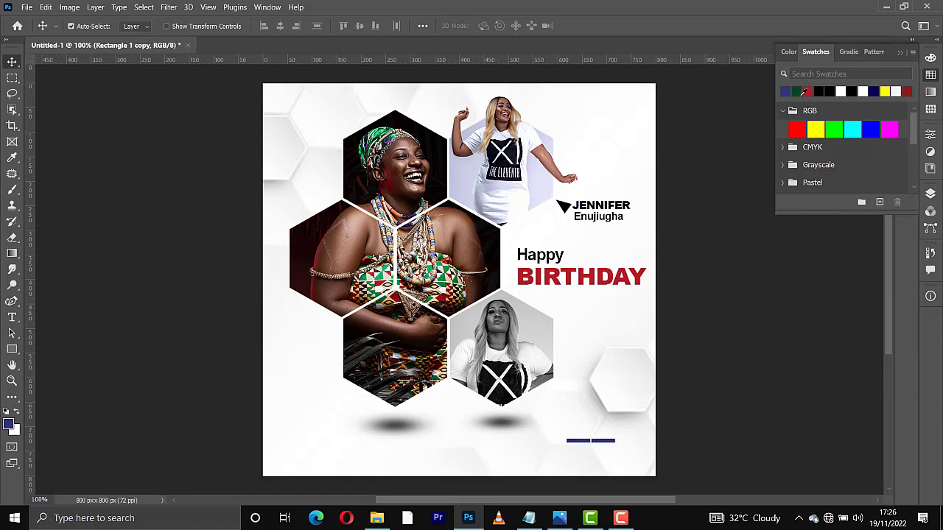
{"action": "left_click", "coordinate": [797, 92]}
{"action": "key", "text": "ctrl+j"}
{"action": "key", "text": "shift+Right"}
{"action": "key", "text": "shift+Right"}
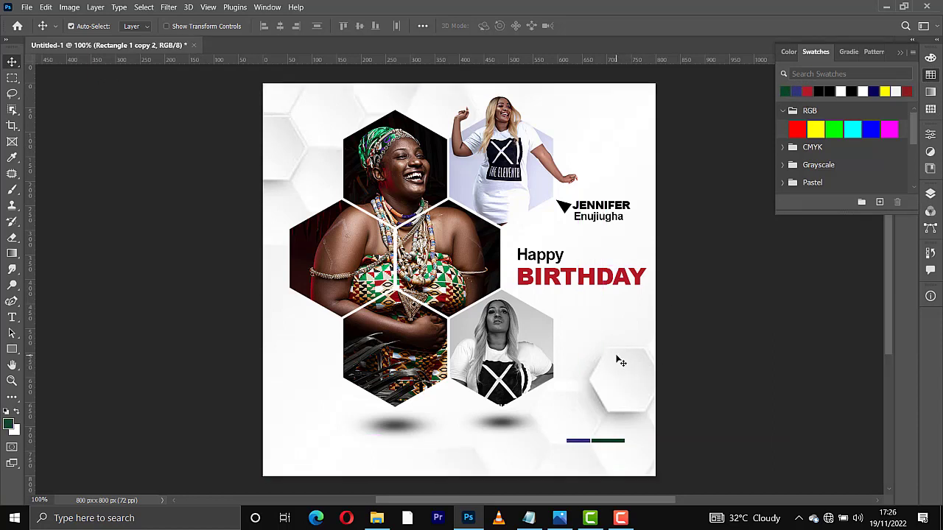
{"action": "left_click", "coordinate": [807, 91]}
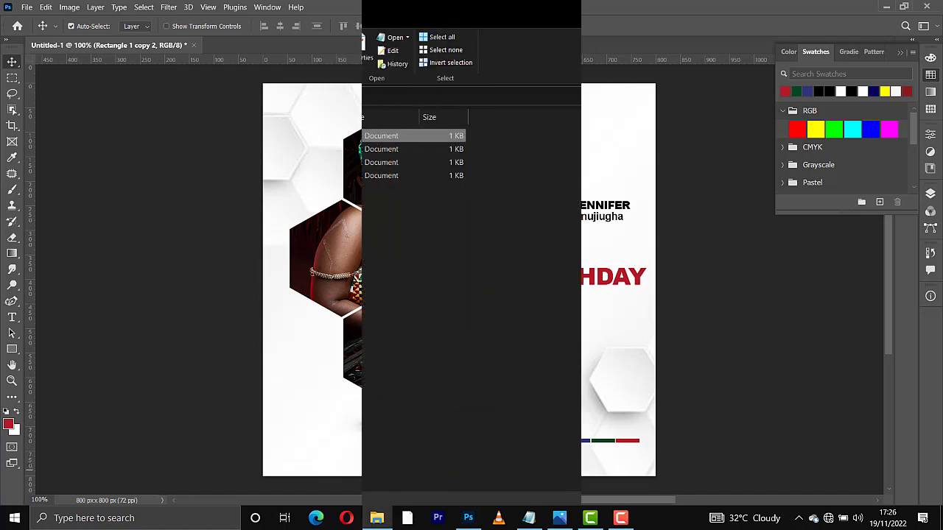
Step: Open the Birthday msg file and copy its wish text
{"action": "double_click", "coordinate": [136, 148]}
{"action": "left_click_drag", "start_coordinate": [211, 181], "coordinate": [53, 129]}
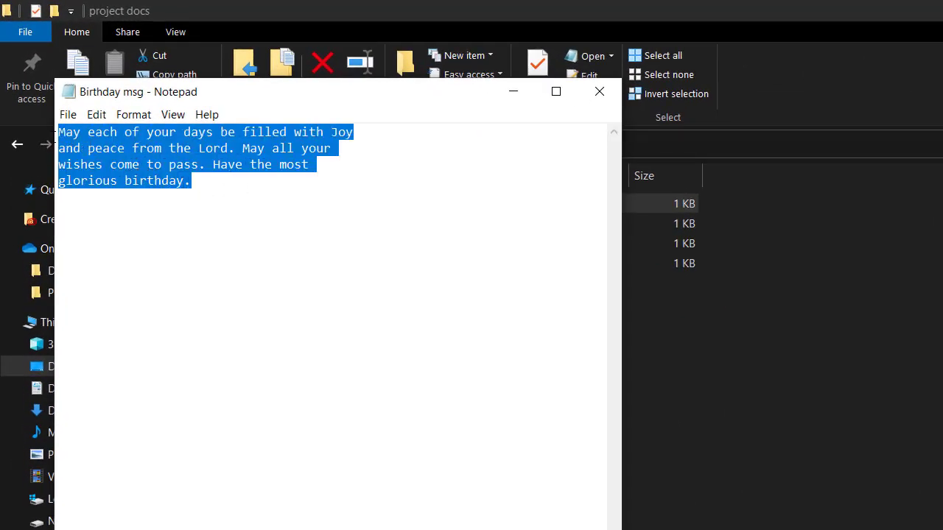
{"action": "left_click", "coordinate": [513, 92]}
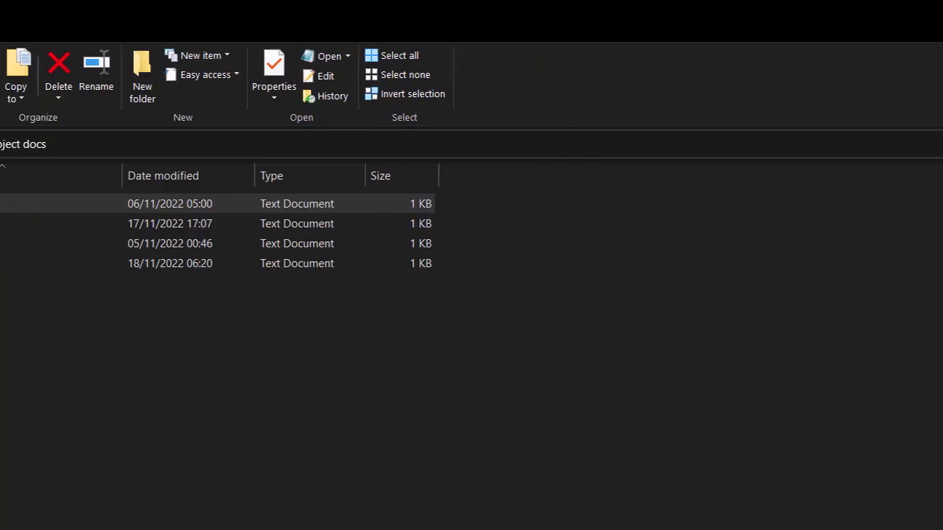
{"action": "left_click", "coordinate": [842, 9]}
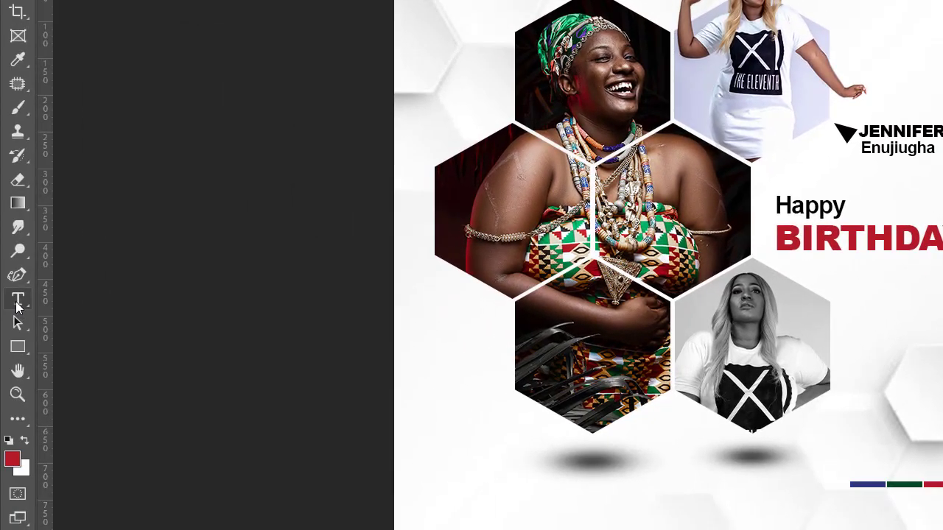
Step: Draw a paragraph text box along the card's bottom and paste in the birthday wish
{"action": "left_click", "coordinate": [17, 301]}
{"action": "left_click", "coordinate": [50, 304]}
{"action": "right_click", "coordinate": [18, 303]}
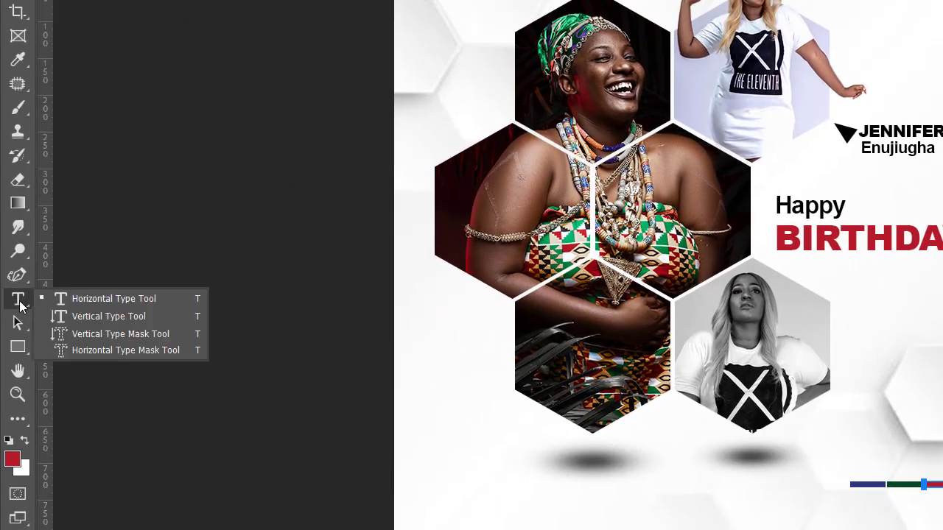
{"action": "left_click", "coordinate": [89, 303]}
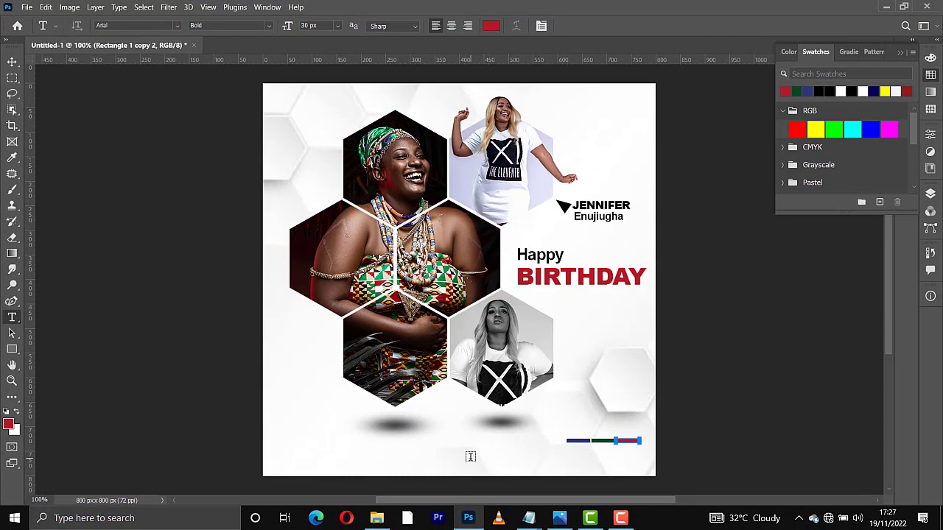
{"action": "left_click_drag", "start_coordinate": [683, 501], "coordinate": [928, 511]}
{"action": "left_click_drag", "start_coordinate": [633, 467], "coordinate": [652, 472]}
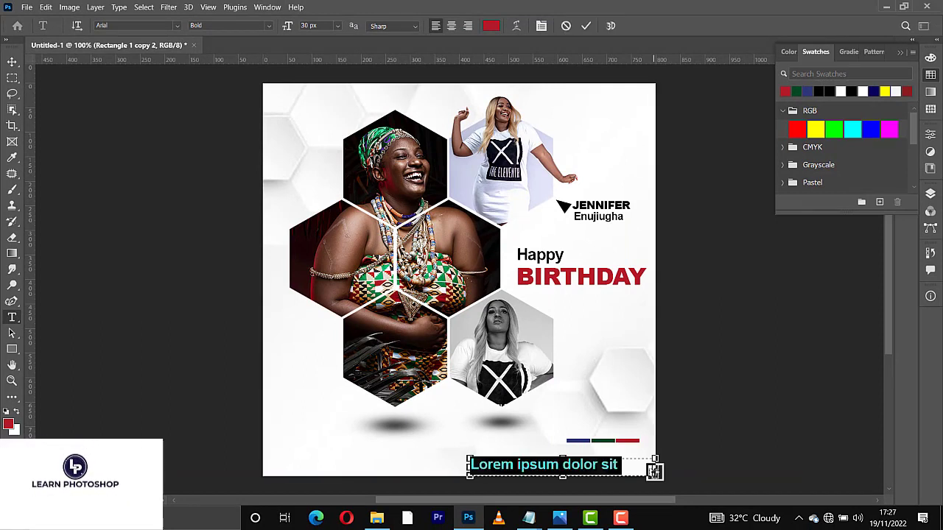
{"action": "type", "text": "May each of your days be"}
Step: Make the whole wish black at 12 px
{"action": "key", "text": "ctrl+a"}
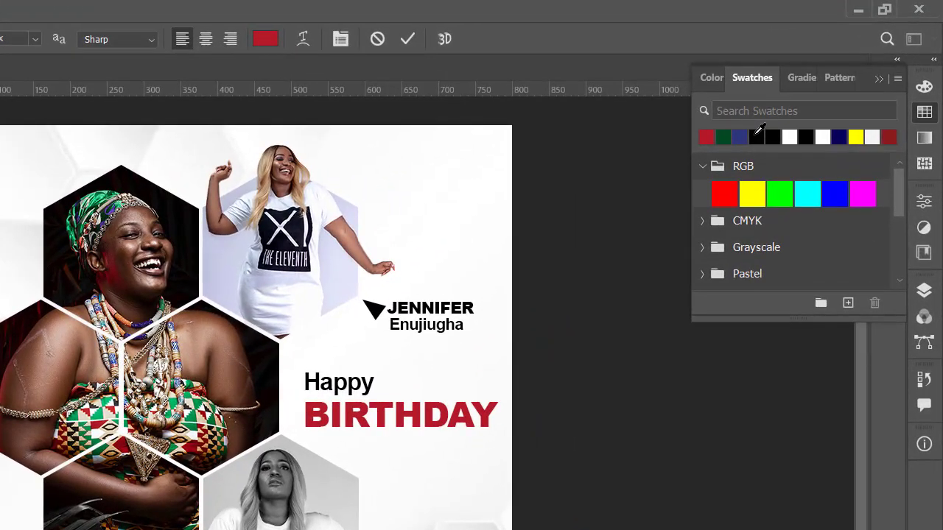
{"action": "left_click", "coordinate": [818, 92]}
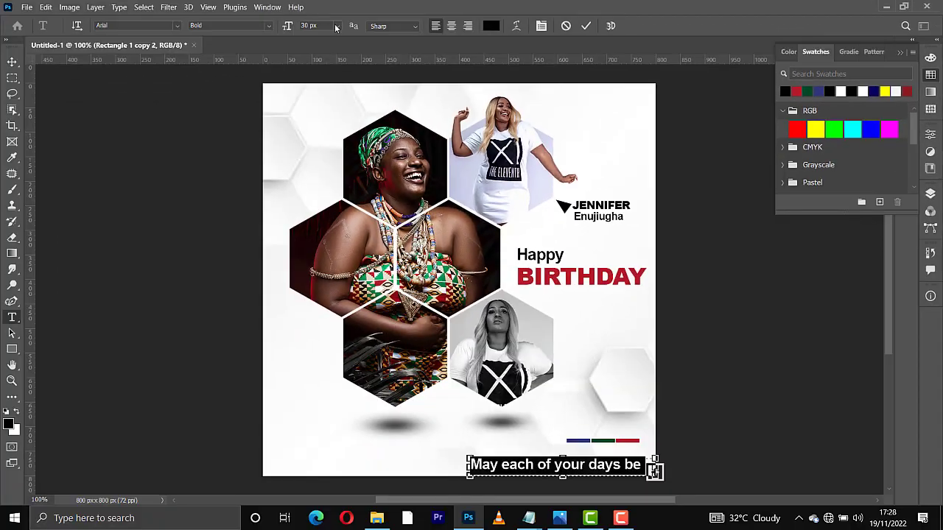
{"action": "left_click", "coordinate": [35, 39]}
{"action": "left_click", "coordinate": [9, 126]}
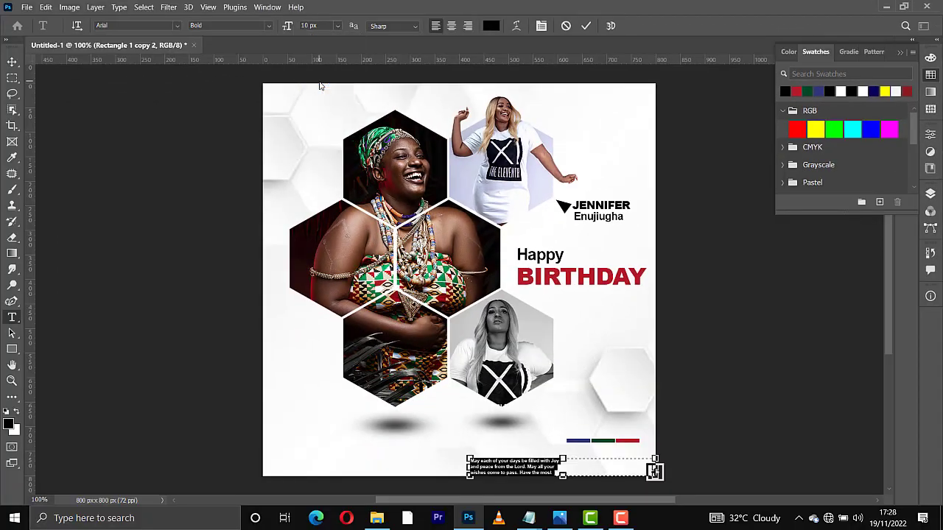
{"action": "left_click", "coordinate": [335, 28]}
{"action": "left_click", "coordinate": [324, 100]}
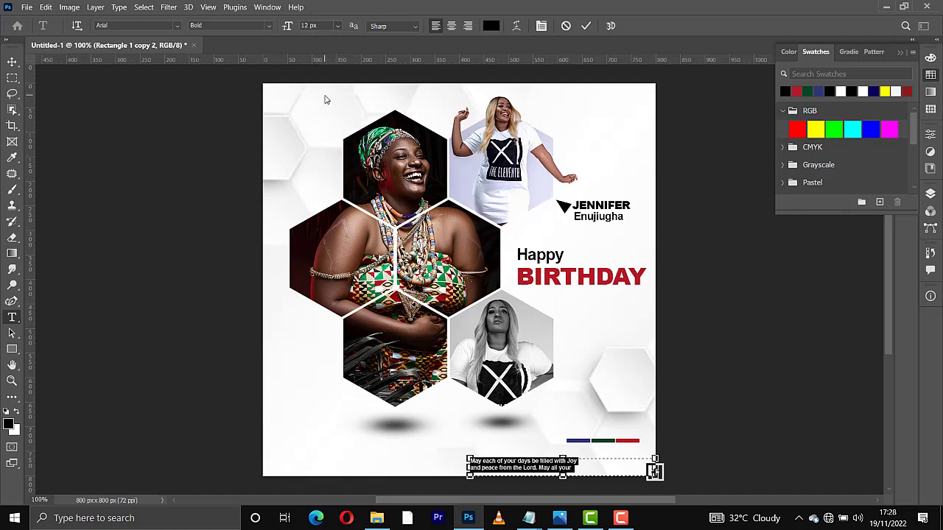
Step: Remove the line break after 'Joy', type 'wishes come to pass. Have the most glorious birthday.', and commit
{"action": "left_click", "coordinate": [585, 461]}
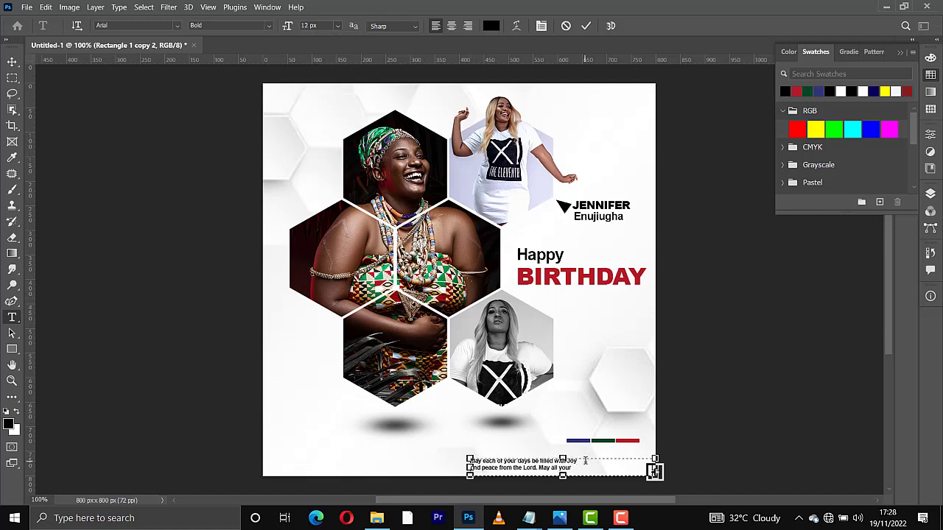
{"action": "key", "text": "Delete"}
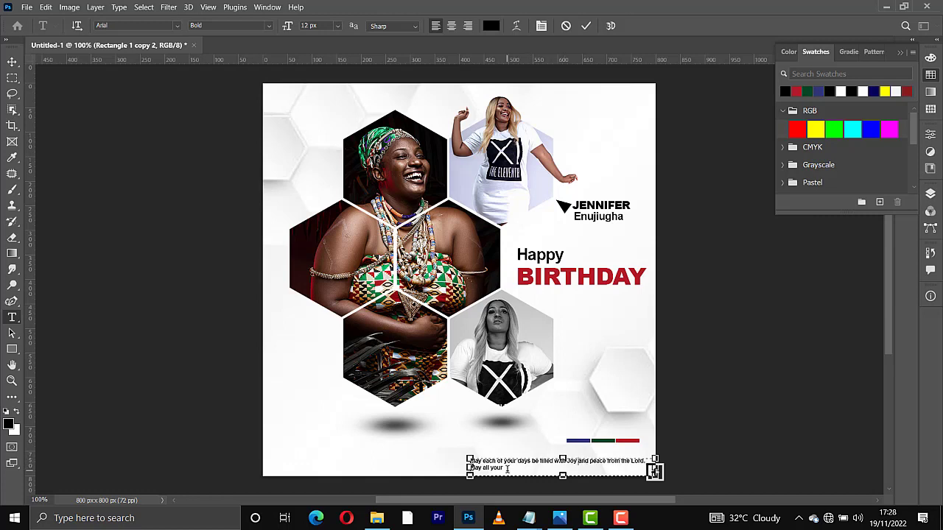
{"action": "type", "text": "wishes come to pass. Have the most"}
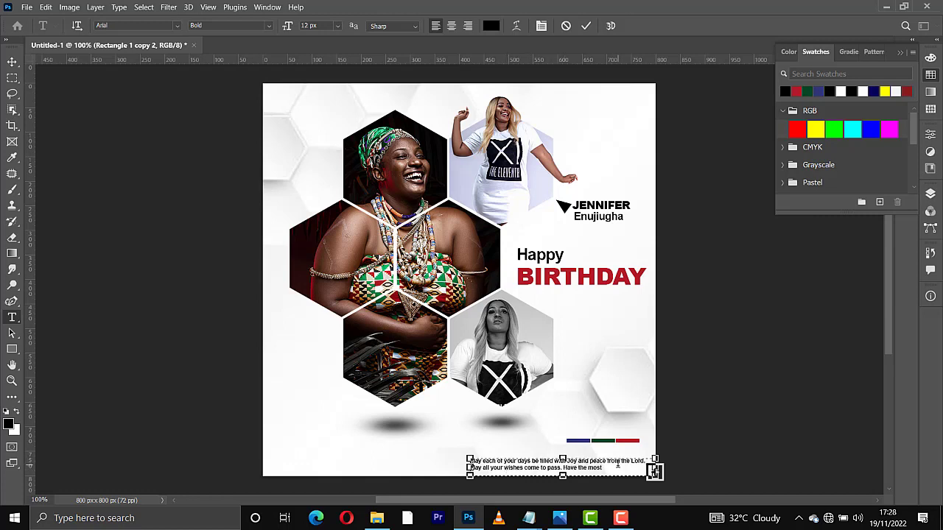
{"action": "type", "text": " glorious birthday."}
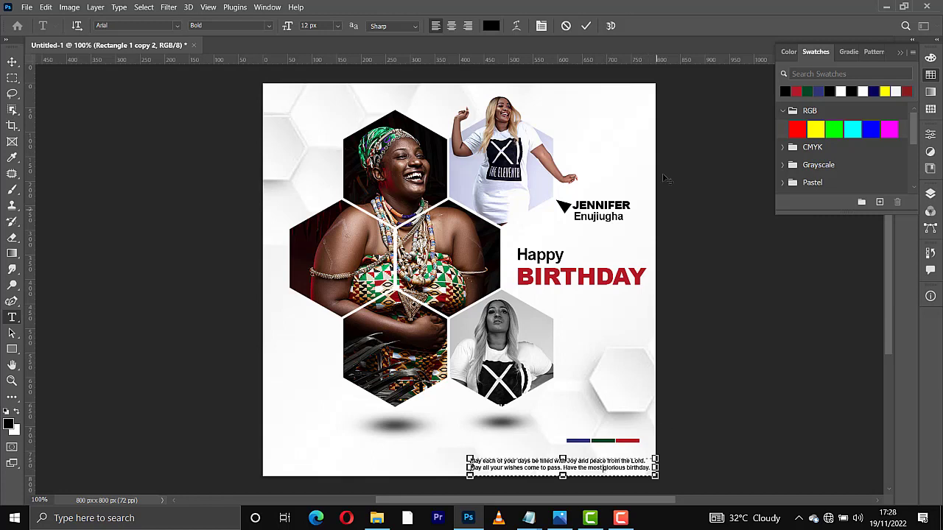
{"action": "left_click", "coordinate": [586, 26]}
Step: Nudge the wish paragraph into place just below the coloured bars
{"action": "key", "text": "v"}
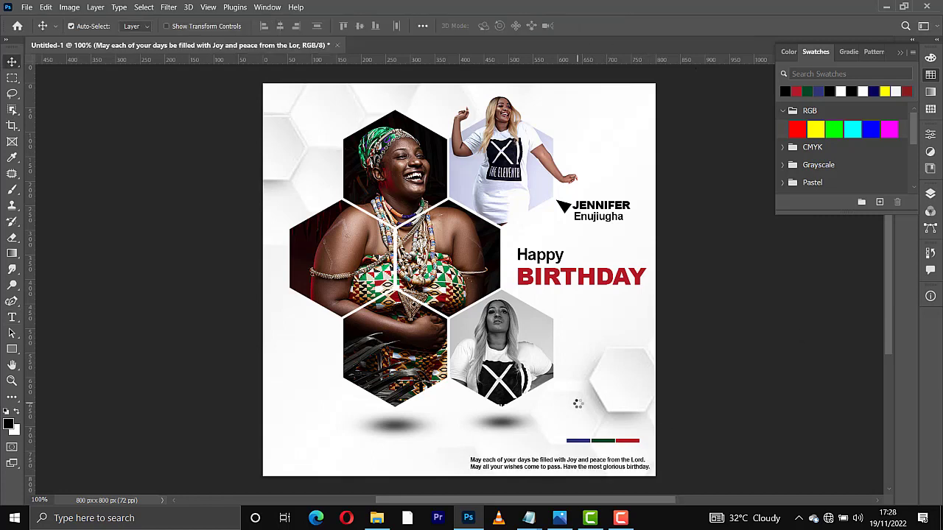
{"action": "key", "text": "Up"}
{"action": "key", "text": "Up"}
{"action": "key", "text": "Up"}
{"action": "key", "text": "Up"}
{"action": "key", "text": "Up"}
{"action": "key", "text": "Up"}
{"action": "key", "text": "Up"}
{"action": "key", "text": "Up"}
{"action": "key", "text": "Up"}
{"action": "key", "text": "Up"}
{"action": "key", "text": "Up"}
{"action": "key", "text": "Up"}
{"action": "key", "text": "Up"}
{"action": "key", "text": "Up"}
{"action": "key", "text": "Up"}
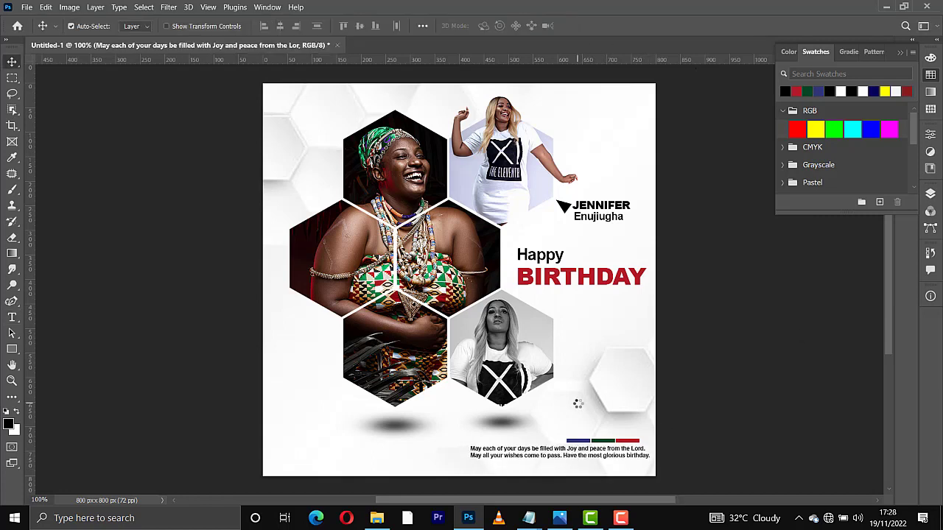
{"action": "key", "text": "Up"}
{"action": "key", "text": "Up"}
{"action": "key", "text": "Down"}
{"action": "key", "text": "Down"}
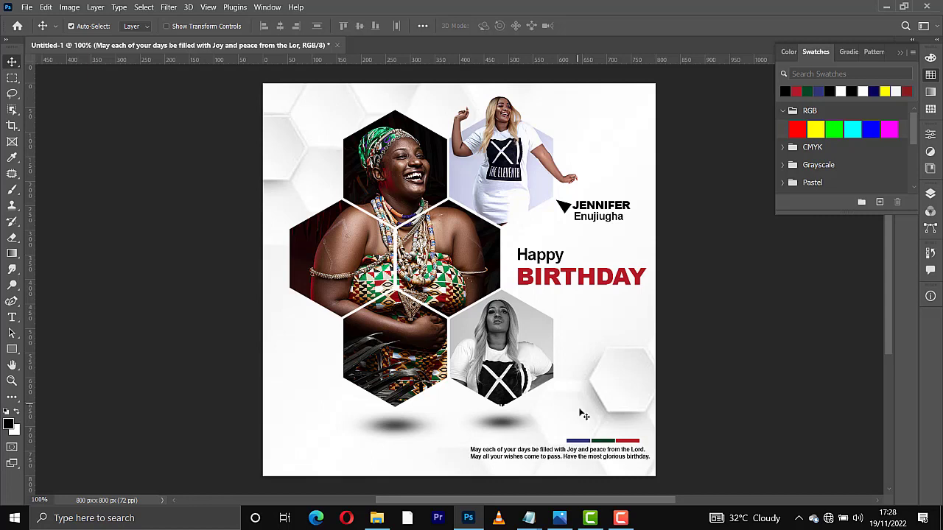
Step: Type '20' above the bars in dark blue and commit it
{"action": "left_click", "coordinate": [12, 316]}
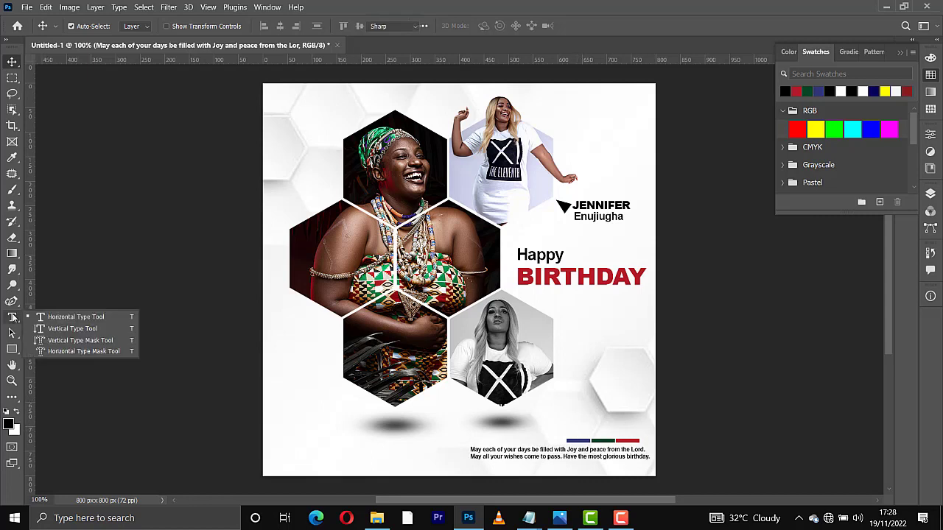
{"action": "left_click", "coordinate": [44, 313]}
{"action": "left_click", "coordinate": [13, 319]}
{"action": "left_click", "coordinate": [45, 315]}
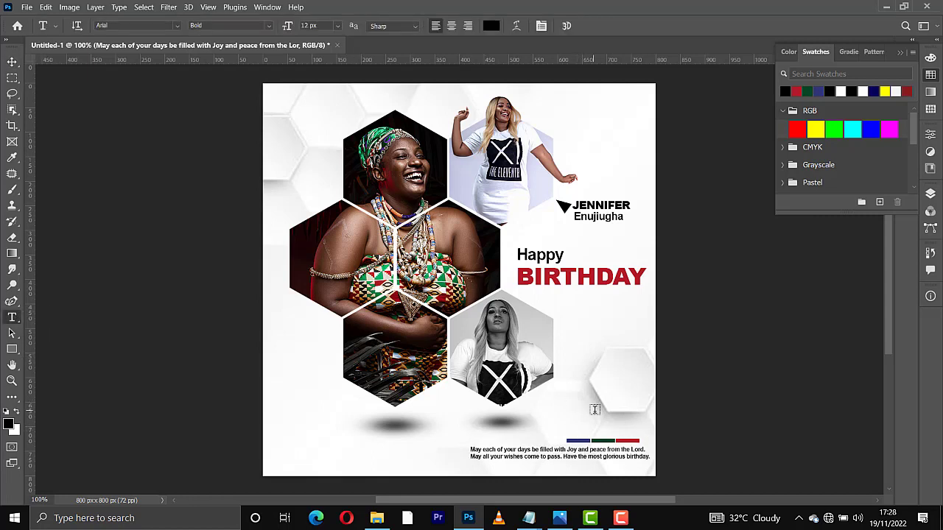
{"action": "left_click", "coordinate": [571, 427]}
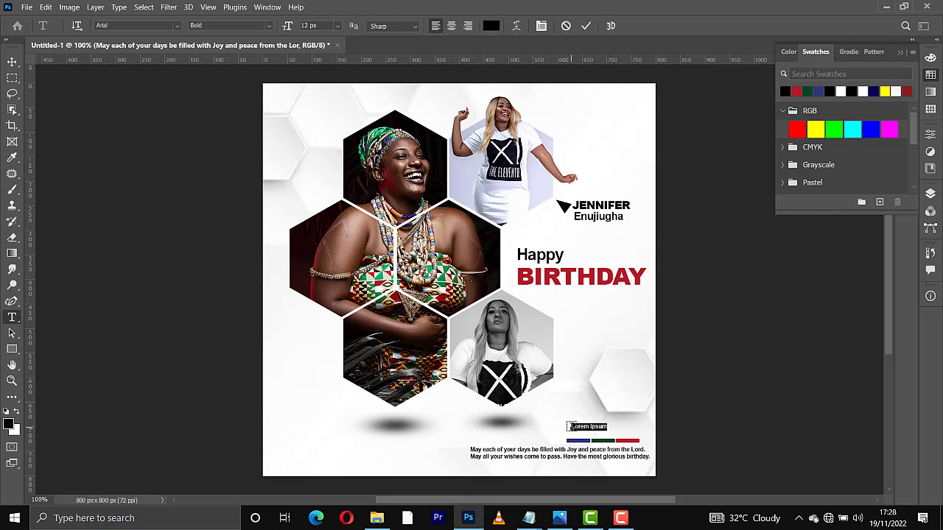
{"action": "key", "text": "BackSpace"}
{"action": "type", "text": "20th"}
{"action": "key", "text": "ctrl+a"}
{"action": "left_click", "coordinate": [820, 90]}
{"action": "left_click", "coordinate": [586, 26]}
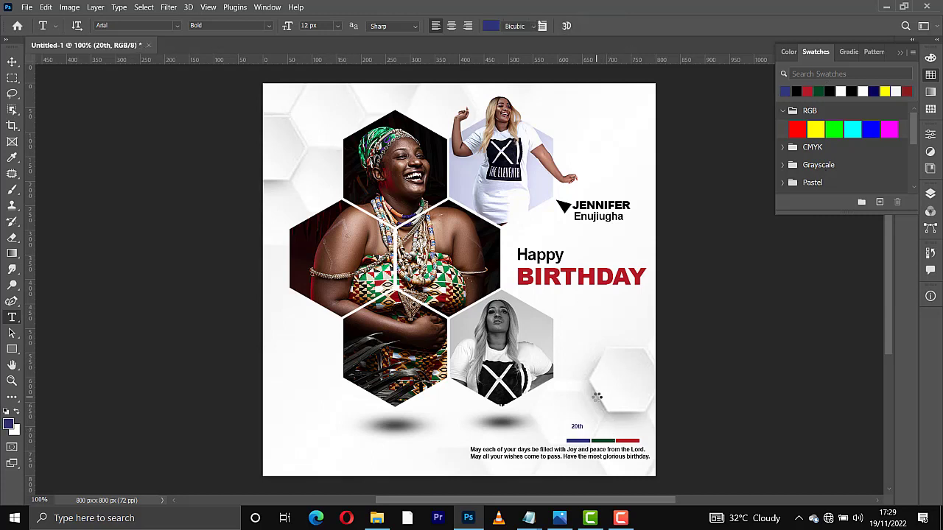
Step: Scale the 20 up to about 296% and place it above the blue bar
{"action": "key", "text": "ctrl+t"}
{"action": "left_click_drag", "start_coordinate": [581, 425], "coordinate": [604, 408]}
{"action": "key", "text": "Return"}
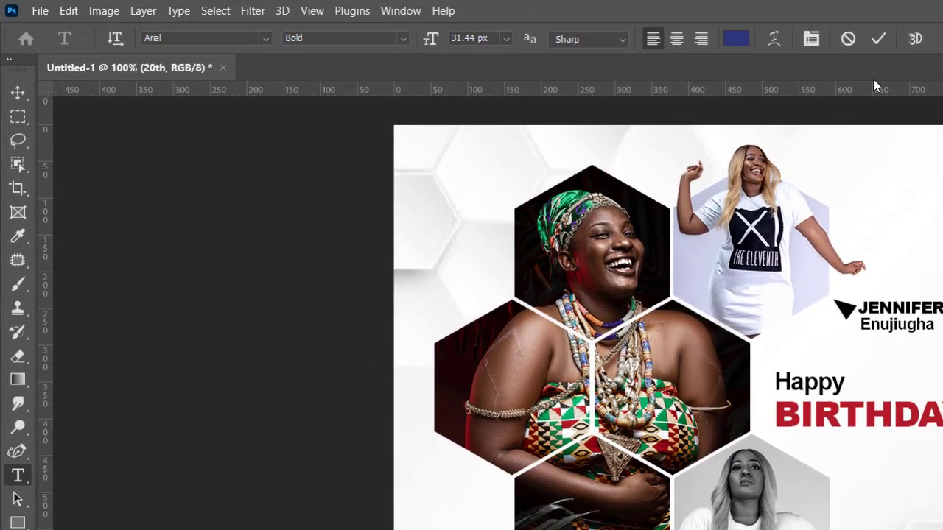
{"action": "left_click", "coordinate": [585, 27]}
{"action": "key", "text": "v"}
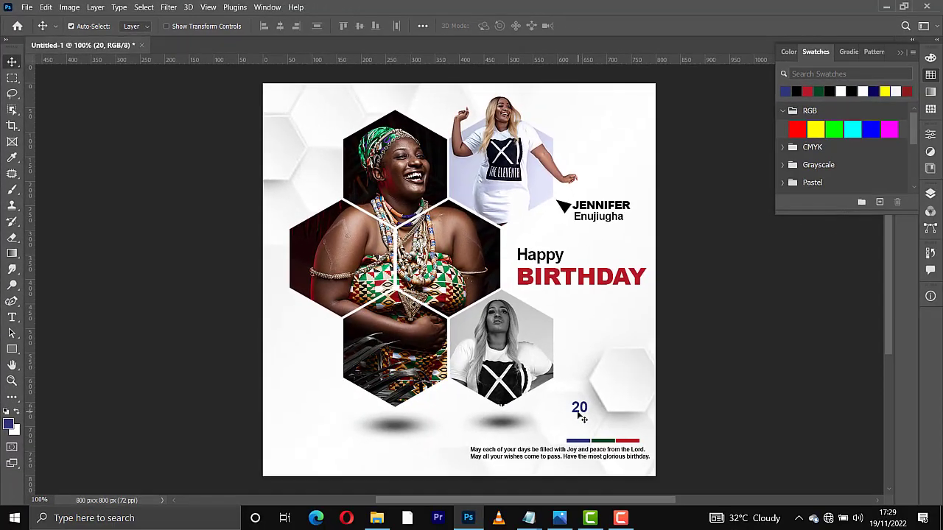
{"action": "left_click_drag", "start_coordinate": [576, 413], "coordinate": [576, 436]}
{"action": "key", "text": "Down"}
{"action": "key", "text": "Down"}
{"action": "key", "text": "Down"}
Step: Duplicate the number as a dark green '11' above the green bar
{"action": "key", "text": "ctrl+j"}
{"action": "key", "text": "shift+Right"}
{"action": "key", "text": "shift+Right"}
{"action": "key", "text": "shift+Right"}
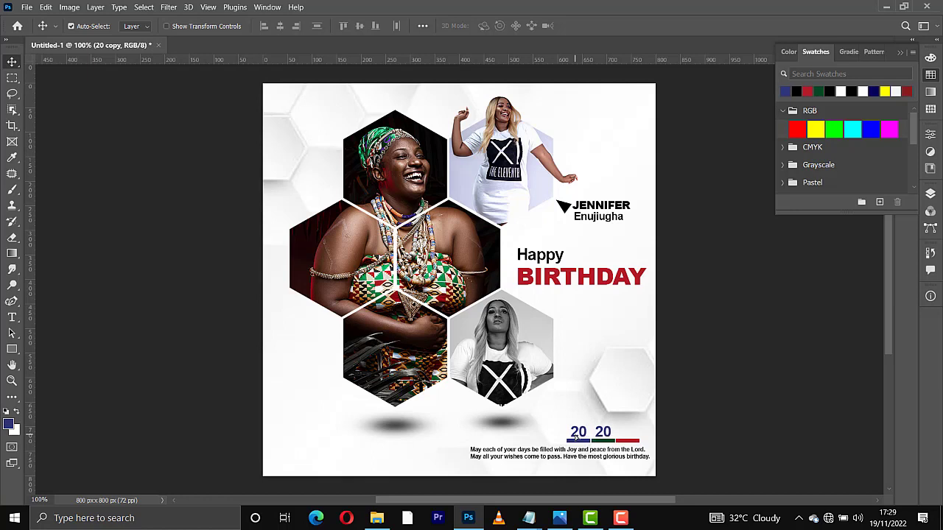
{"action": "left_click", "coordinate": [819, 90]}
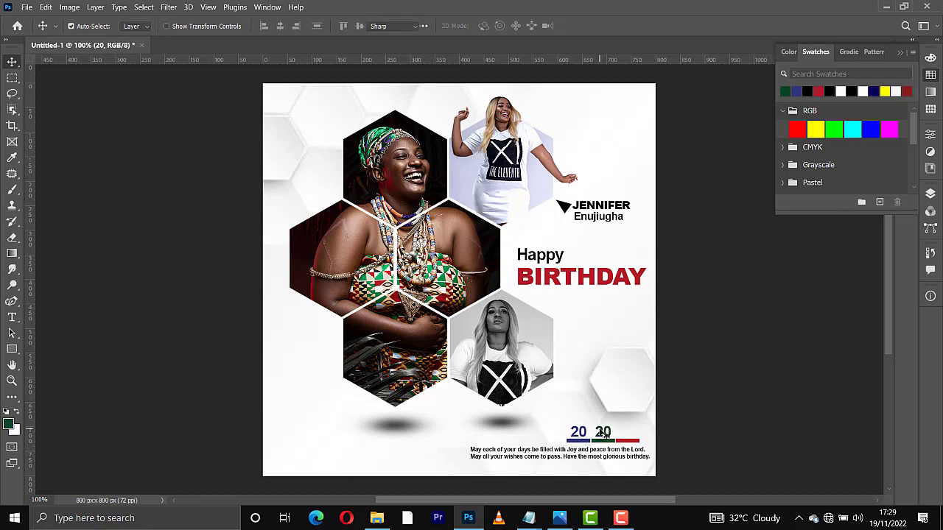
{"action": "double_click", "coordinate": [602, 433]}
{"action": "type", "text": "11"}
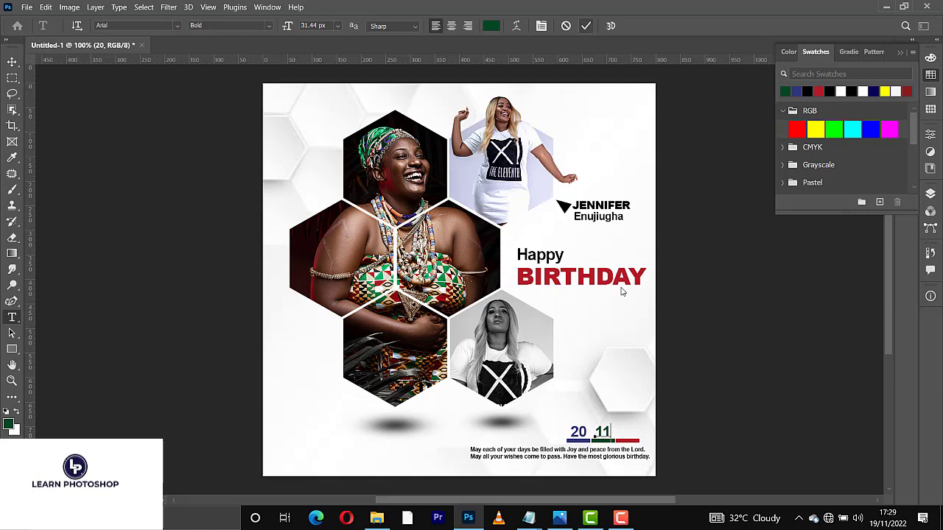
{"action": "key", "text": "ctrl+Return"}
{"action": "key", "text": "v"}
Step: Duplicate again as a red '22' above the red bar, nudged slightly right
{"action": "key", "text": "ctrl+j"}
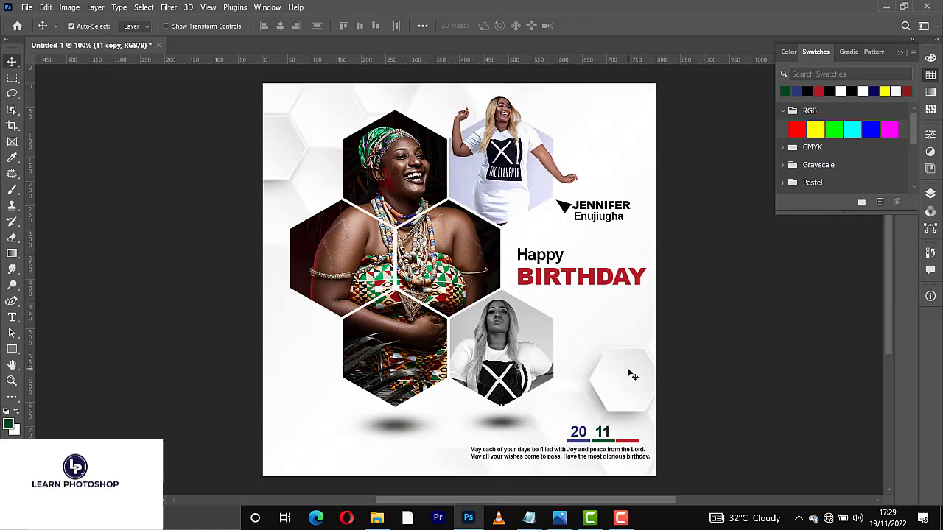
{"action": "key", "text": "shift+Right"}
{"action": "key", "text": "shift+Right"}
{"action": "key", "text": "shift+Right"}
{"action": "left_click", "coordinate": [820, 90]}
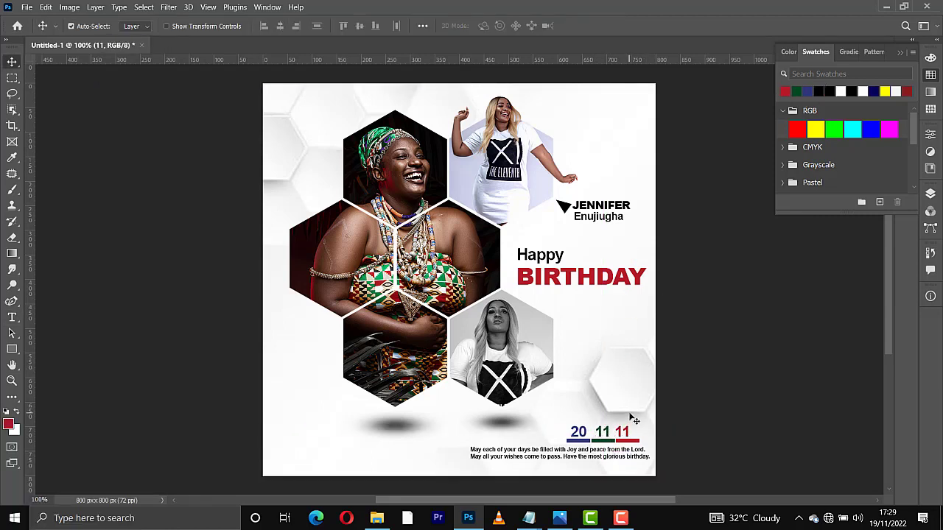
{"action": "double_click", "coordinate": [623, 433]}
{"action": "type", "text": "22"}
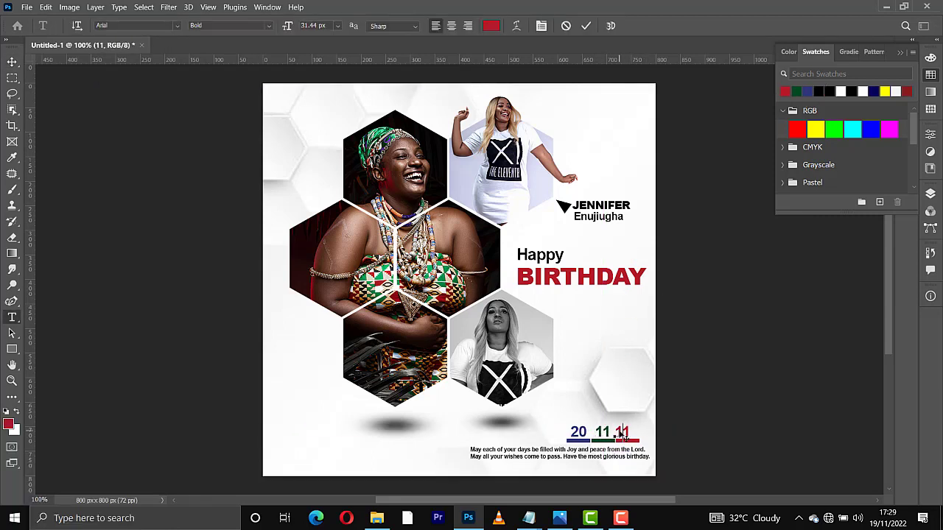
{"action": "left_click", "coordinate": [586, 26]}
{"action": "key", "text": "v"}
{"action": "key", "text": "Right"}
{"action": "key", "text": "Right"}
{"action": "key", "text": "Right"}
{"action": "key", "text": "Right"}
{"action": "key", "text": "Right"}
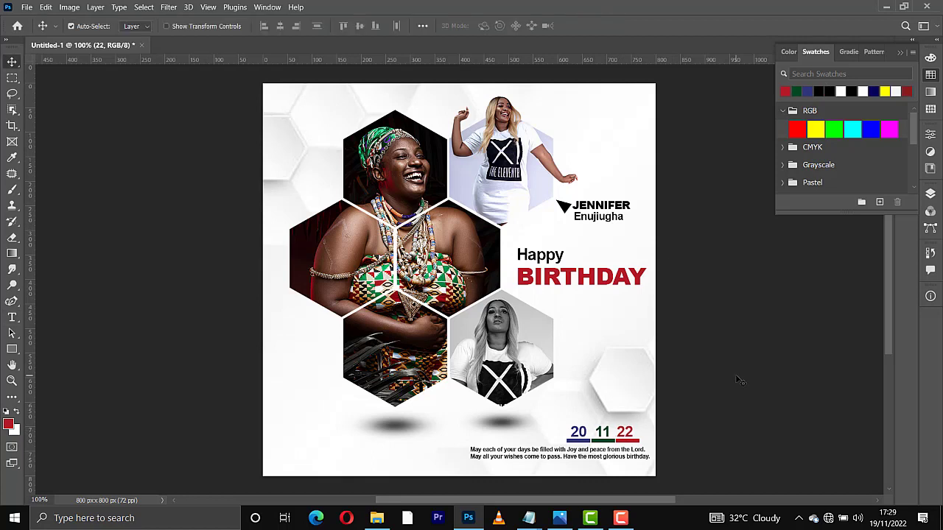